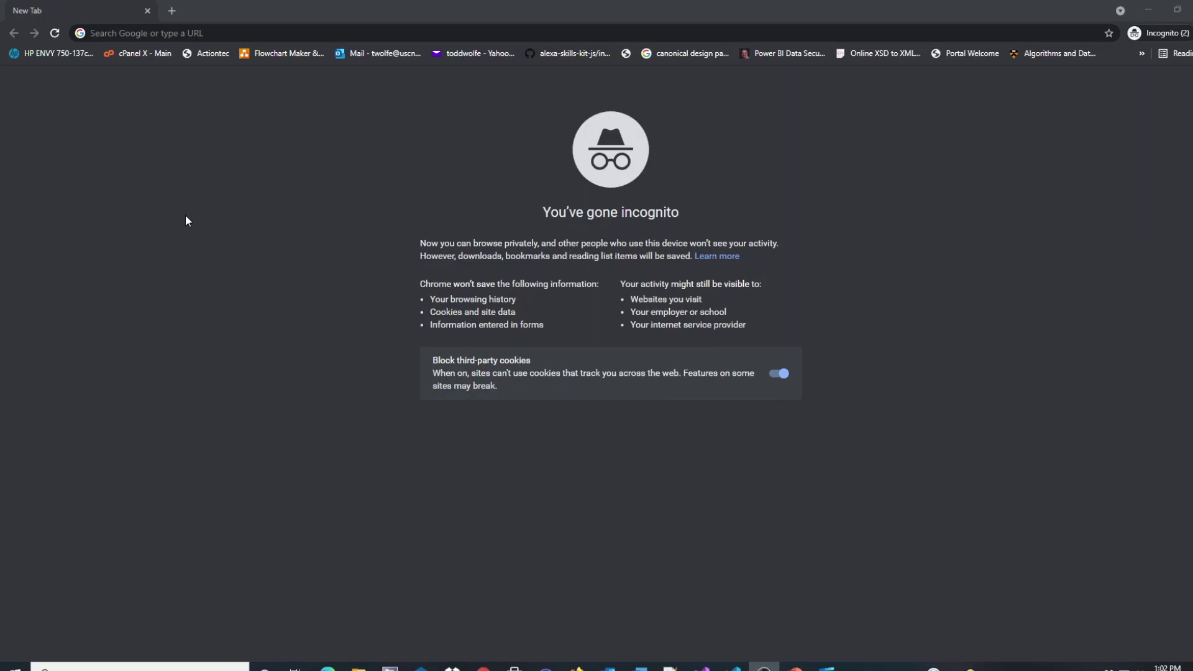
Load the diagrams.net web app by entering draw.io in Chrome's address bar.
{"action": "left_click", "coordinate": [167, 31]}
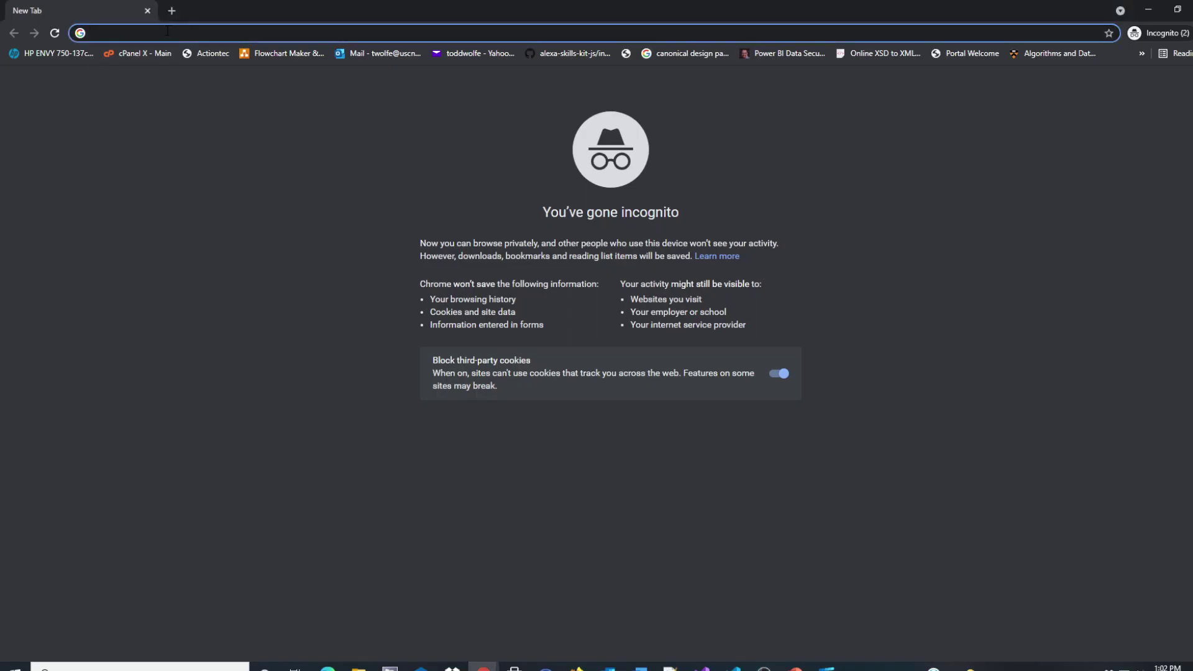
{"action": "type", "text": "dr"}
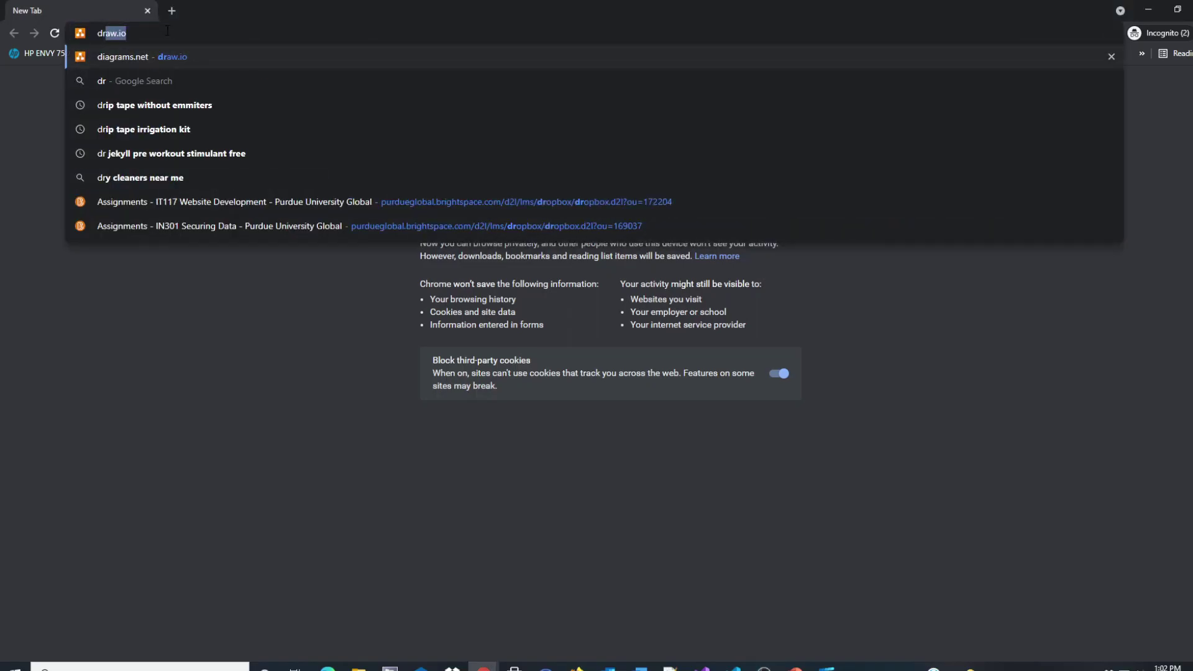
{"action": "type", "text": "aw.io"}
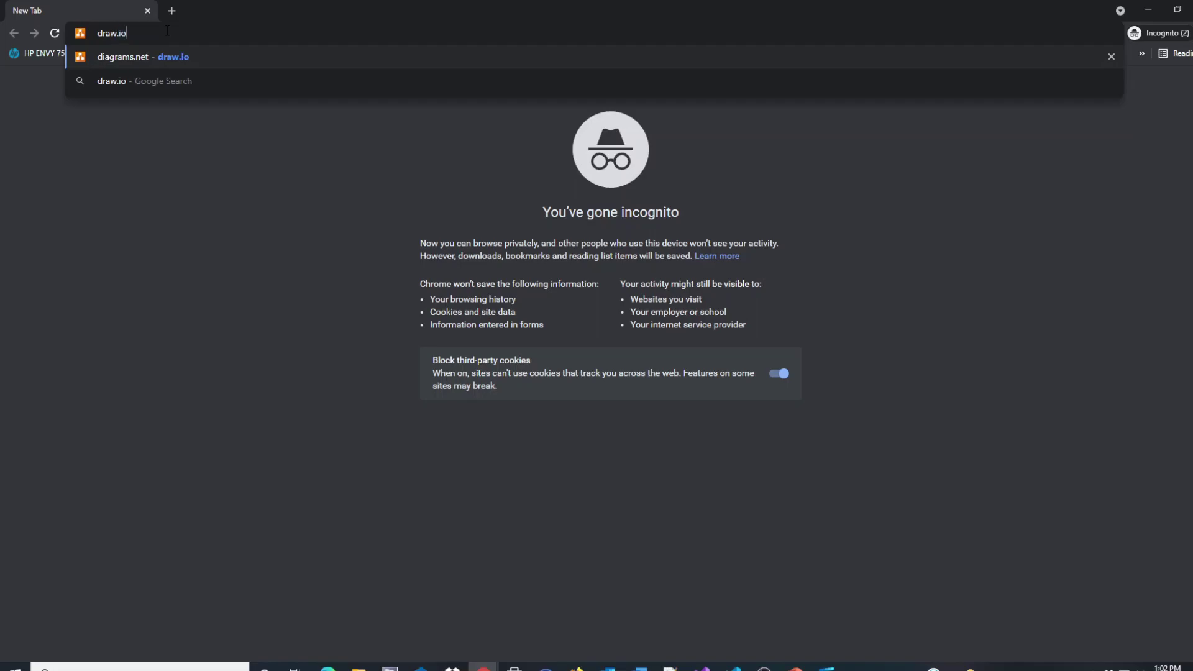
{"action": "key", "text": "Return"}
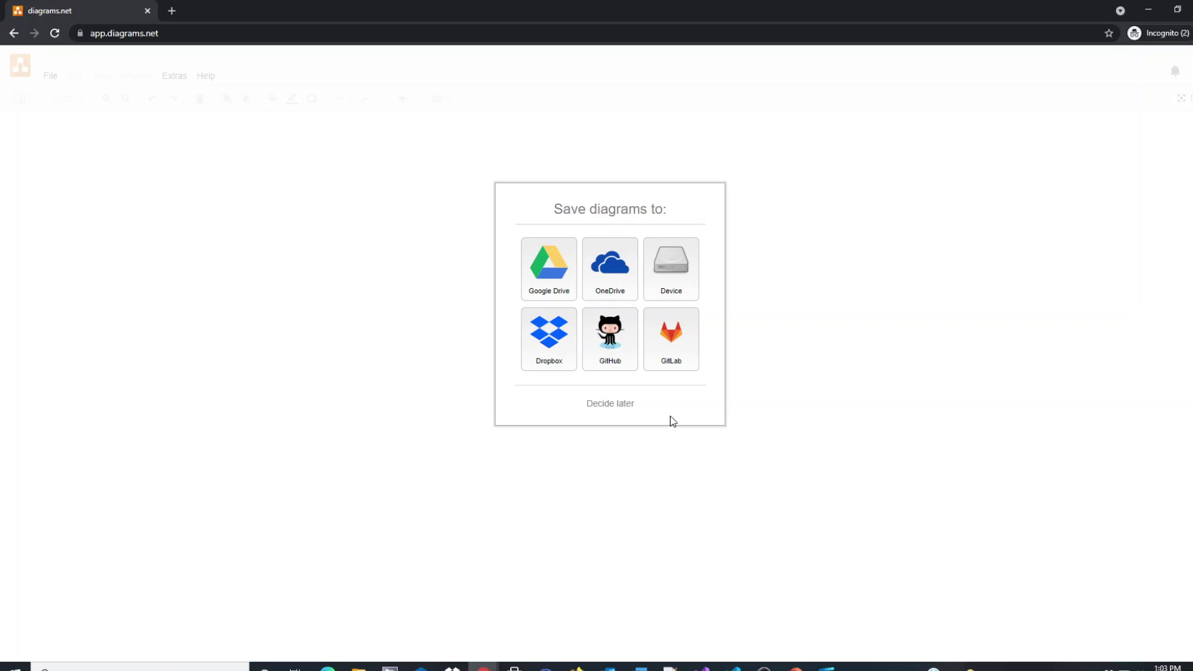
{"action": "left_click", "coordinate": [611, 404]}
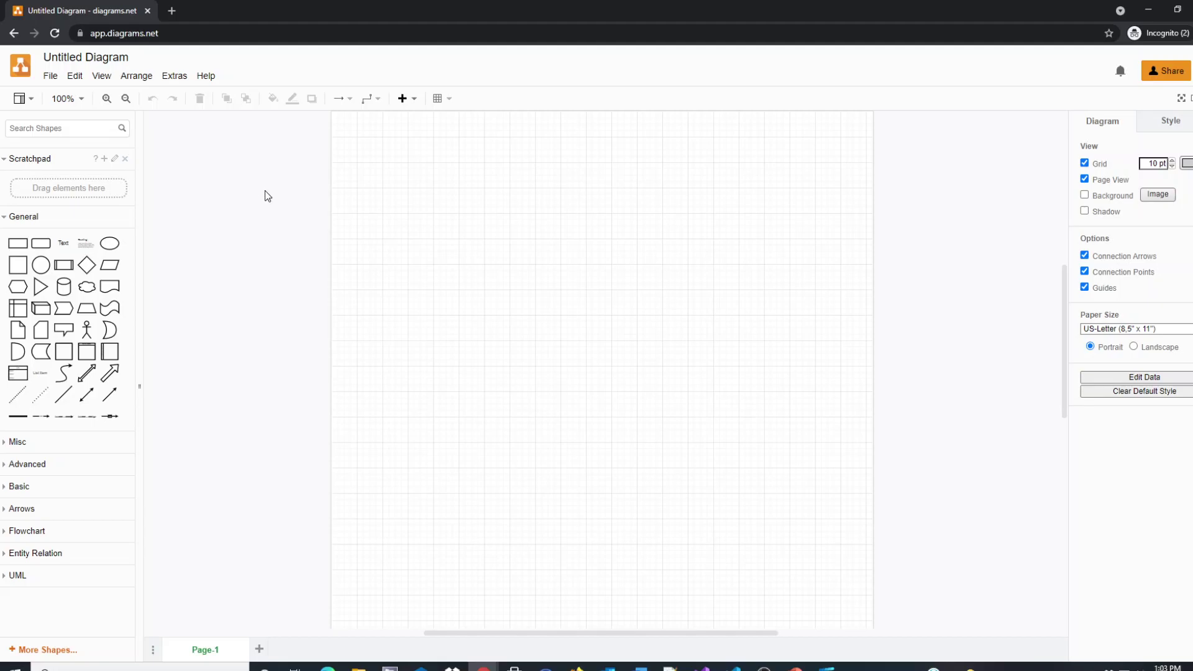
Start a new diagram from File > New... to show the template chooser.
{"action": "left_click", "coordinate": [46, 77]}
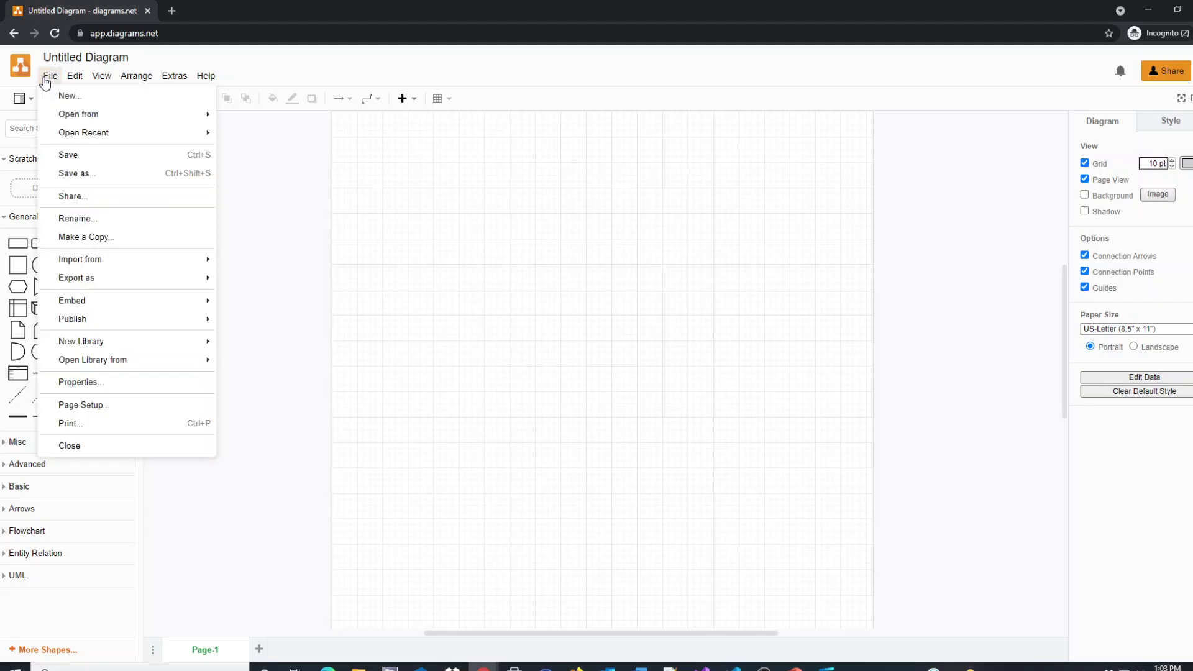
{"action": "left_click", "coordinate": [62, 94]}
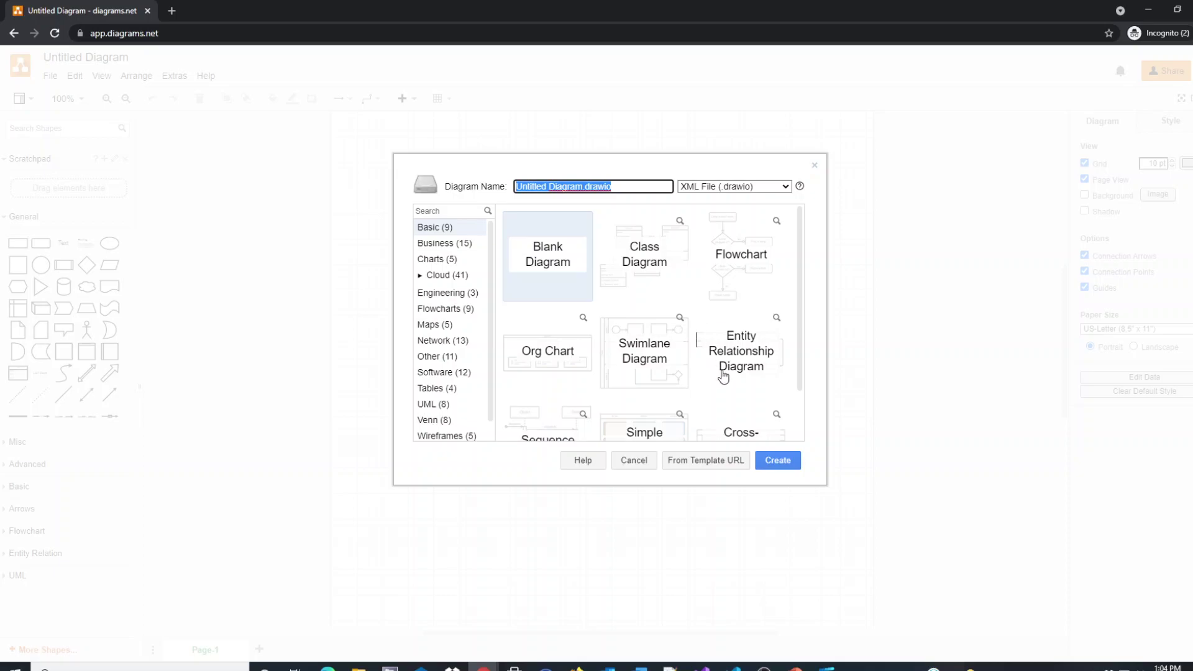
Create an Entity Relationship Diagram from the template, named EntityRelationshipDiagramDemo.drawio.
{"action": "left_click", "coordinate": [737, 366]}
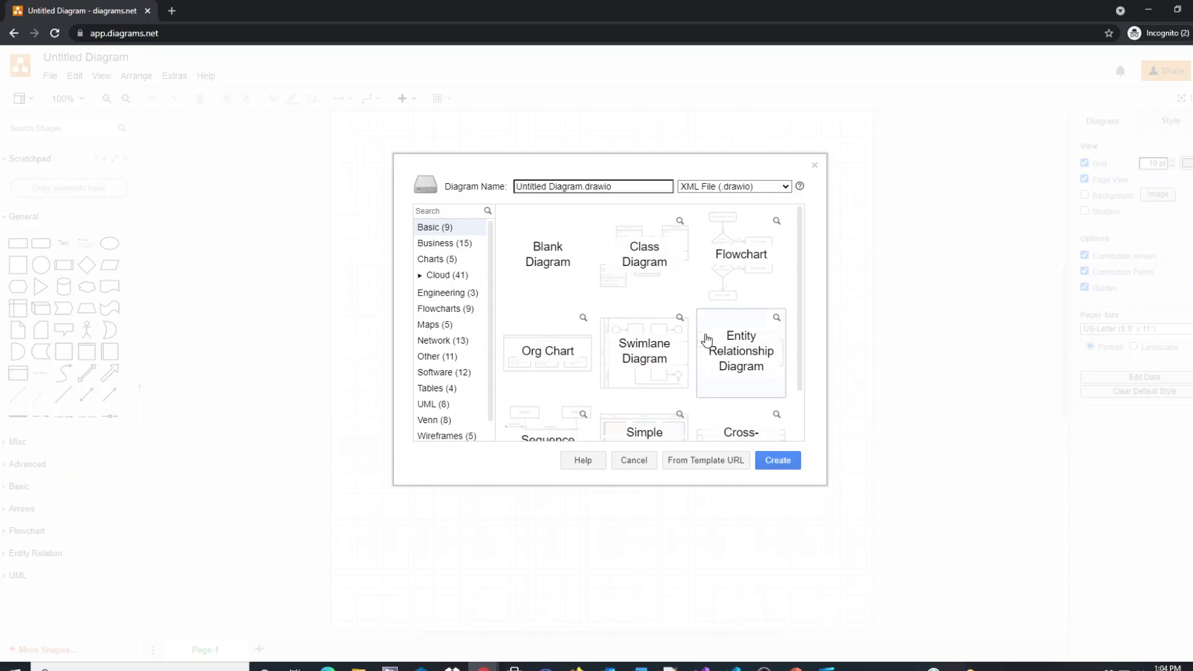
{"action": "left_click", "coordinate": [586, 187]}
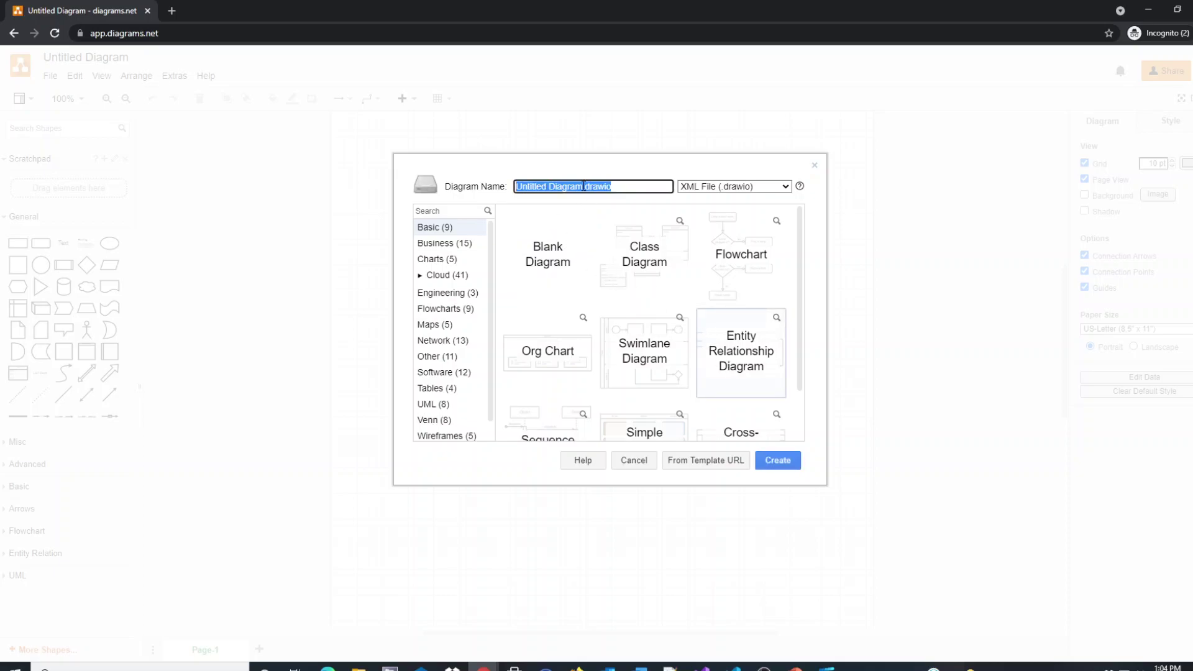
{"action": "left_click", "coordinate": [588, 186]}
{"action": "left_click_drag", "start_coordinate": [587, 186], "coordinate": [517, 186]}
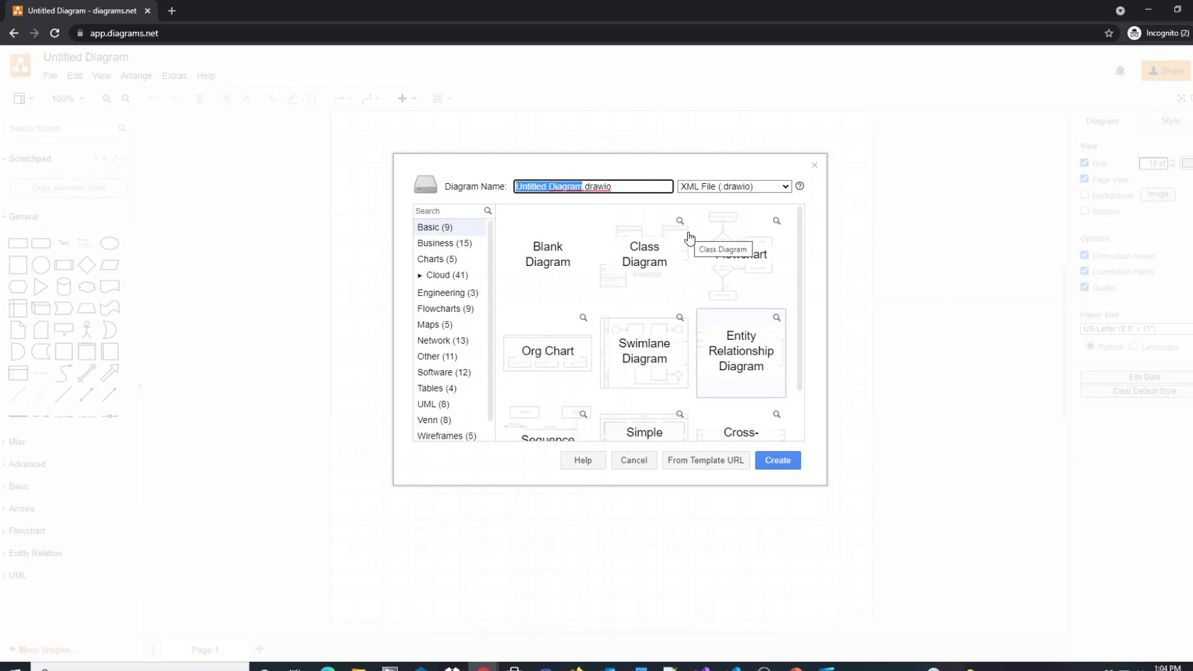
{"action": "type", "text": "Entity"}
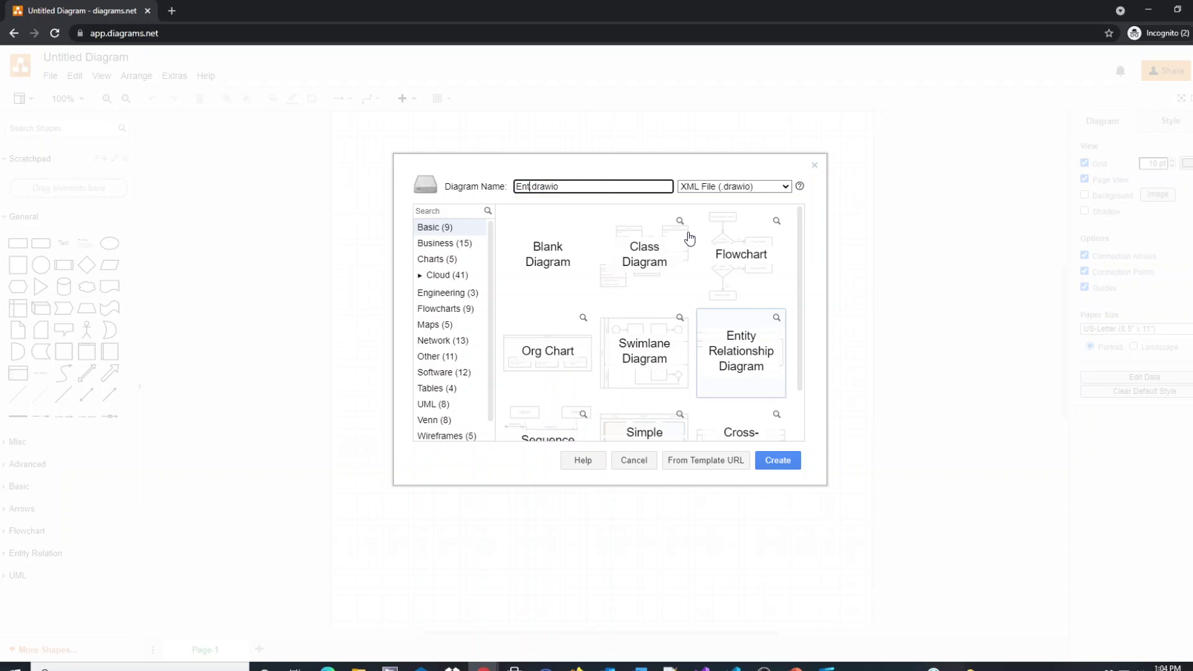
{"action": "type", "text": "RelationshipDiagramDemo"}
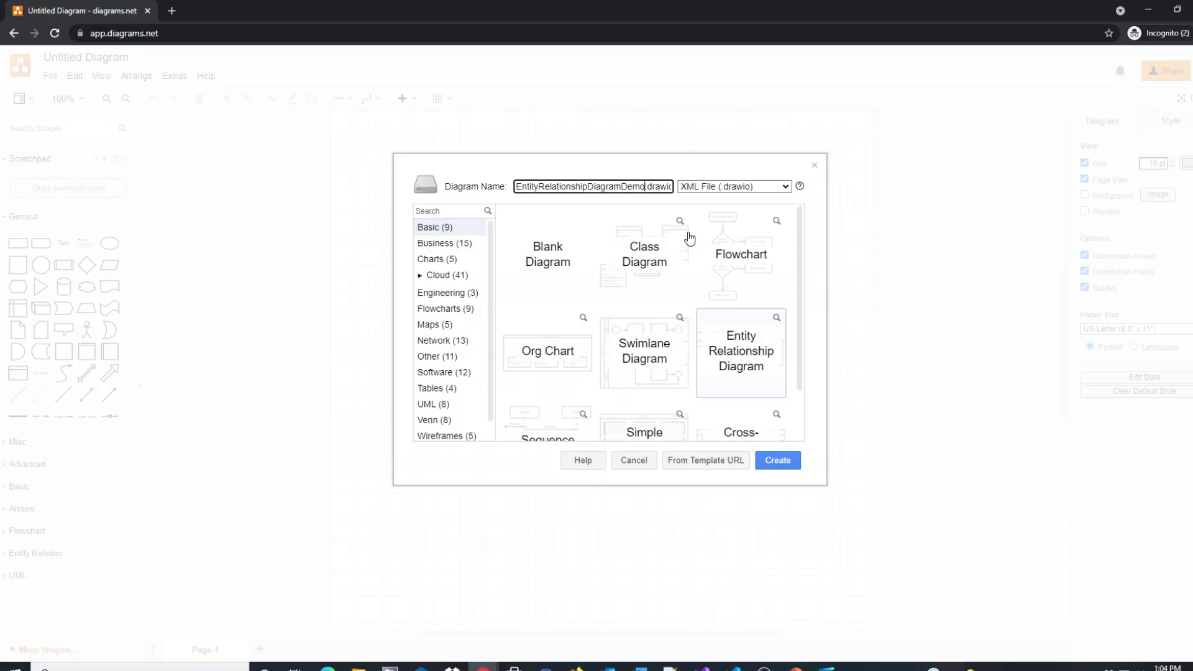
{"action": "left_click", "coordinate": [768, 461]}
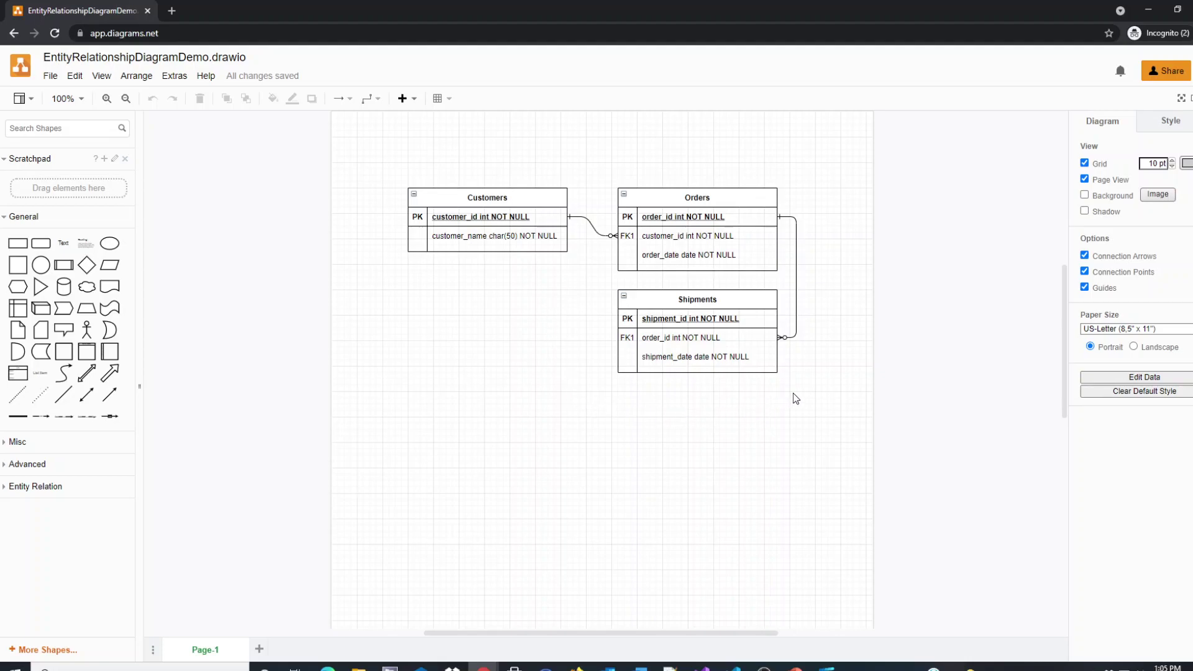
Select the Customers, Orders and Shipments sample tables and their connectors.
{"action": "left_click_drag", "start_coordinate": [814, 386], "coordinate": [381, 165]}
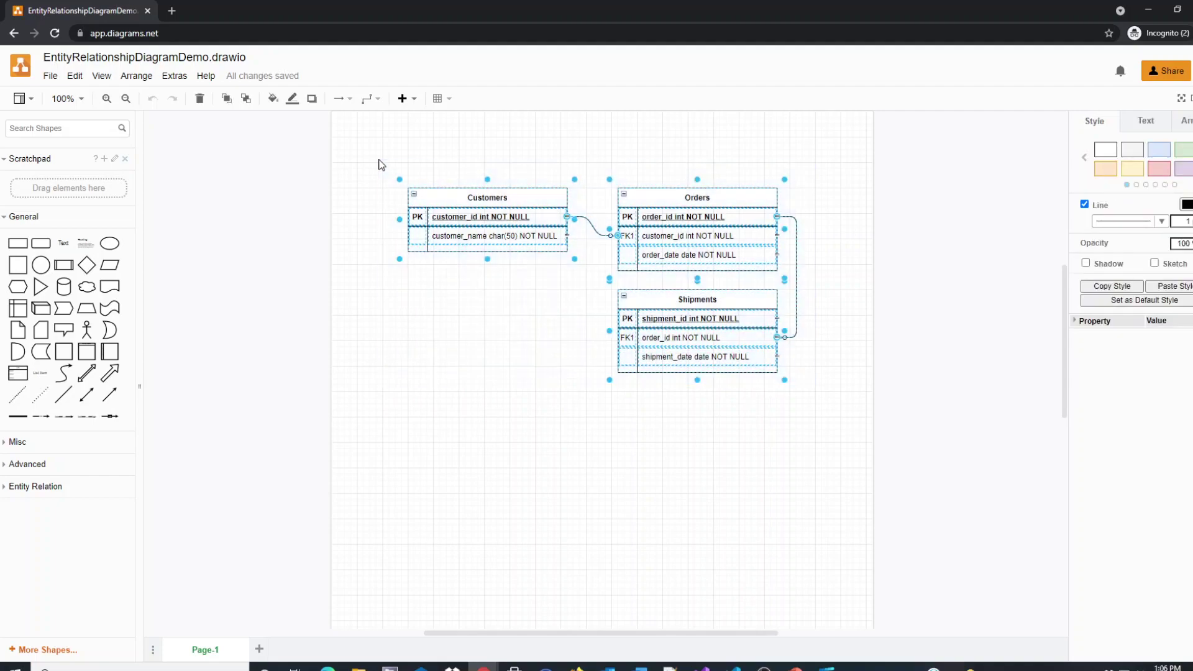
Delete the sample tables and connectors, then expand the Entity Relation shapes library.
{"action": "key", "text": "Delete"}
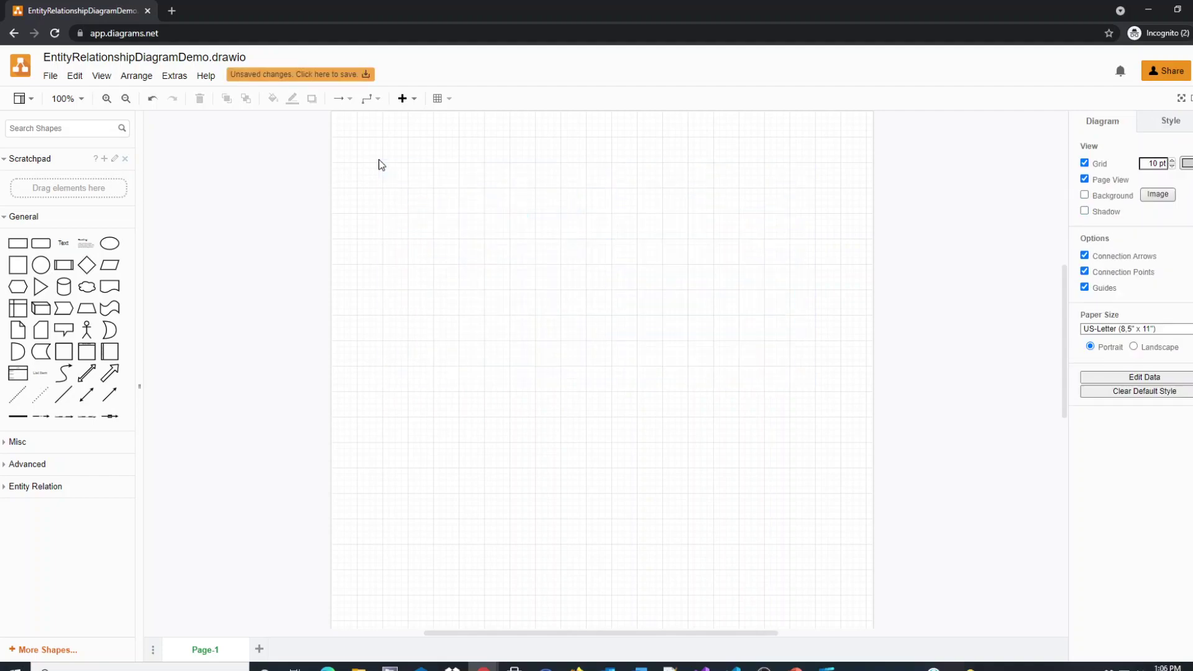
{"action": "left_click", "coordinate": [8, 490]}
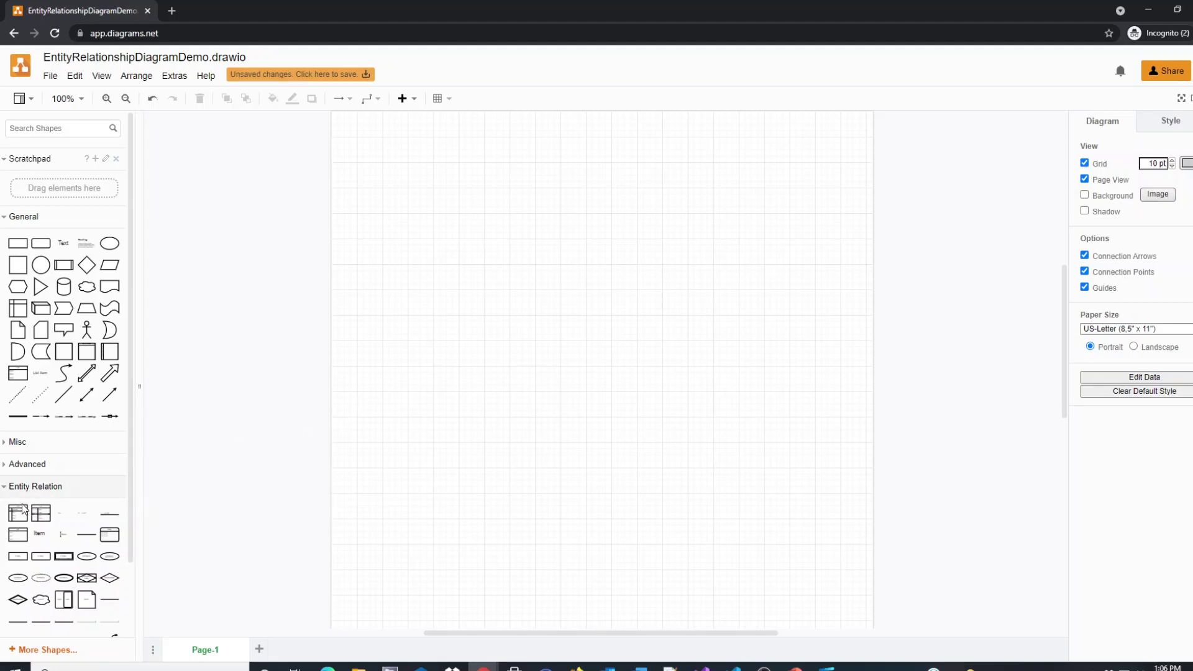
{"action": "mouse_move", "coordinate": [22, 521]}
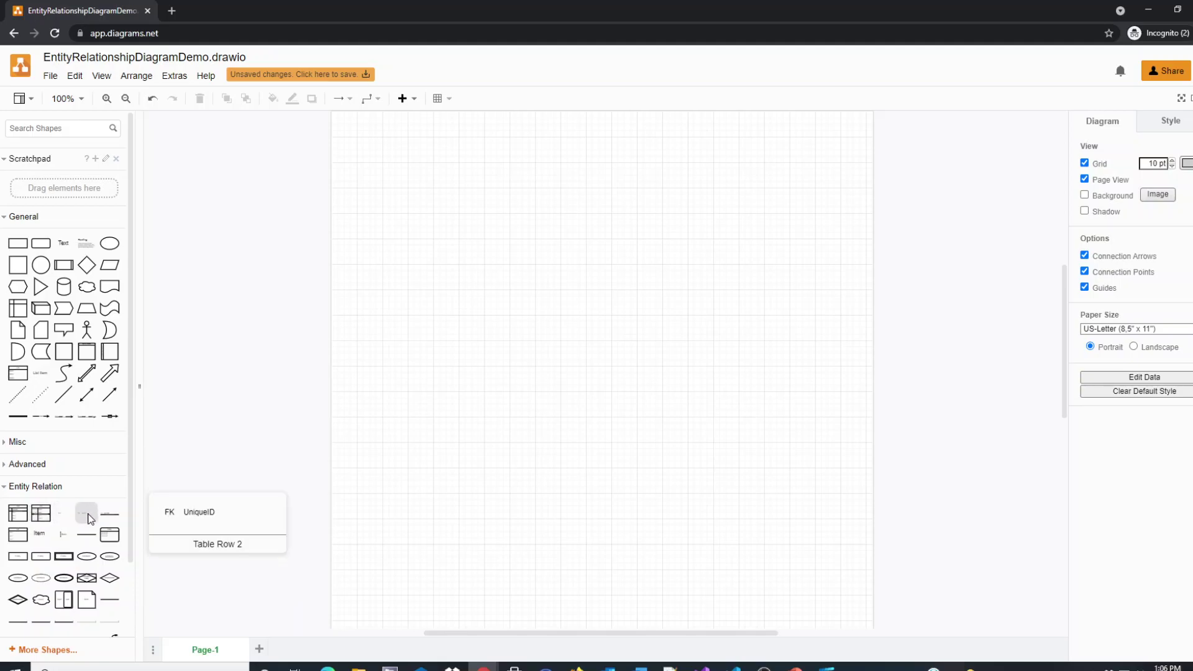
{"action": "mouse_move", "coordinate": [107, 517]}
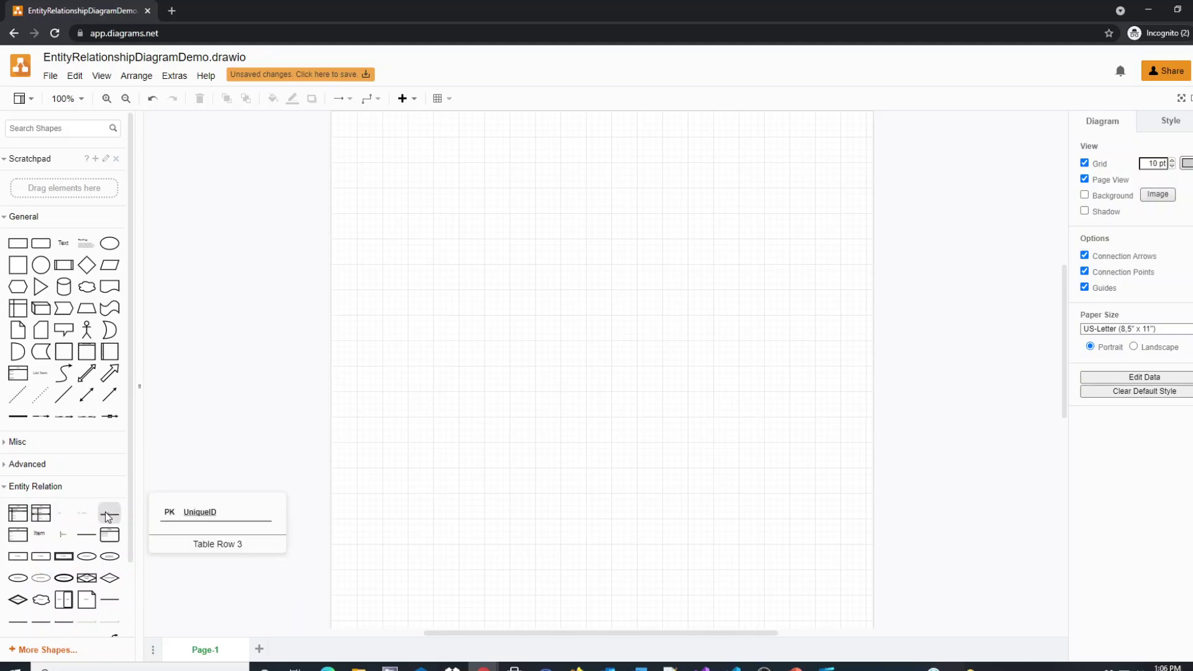
Place a taller table at the top-left titled Students, with primary key StudentId int not null.
{"action": "left_click", "coordinate": [18, 519]}
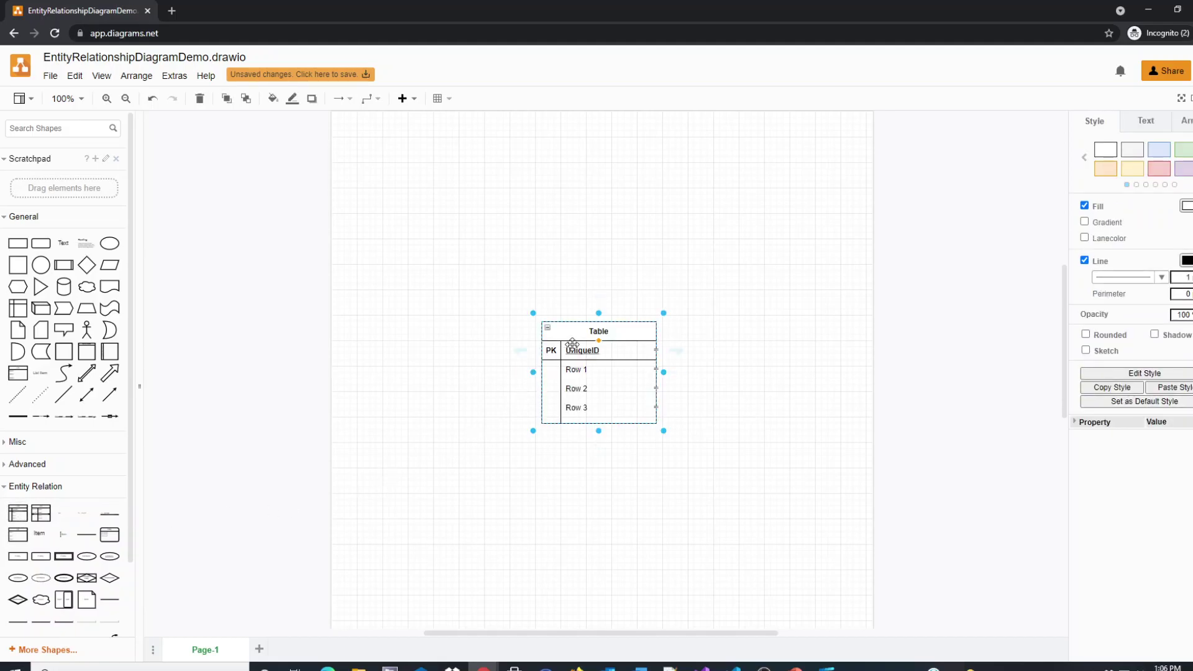
{"action": "left_click_drag", "start_coordinate": [578, 331], "coordinate": [398, 160]}
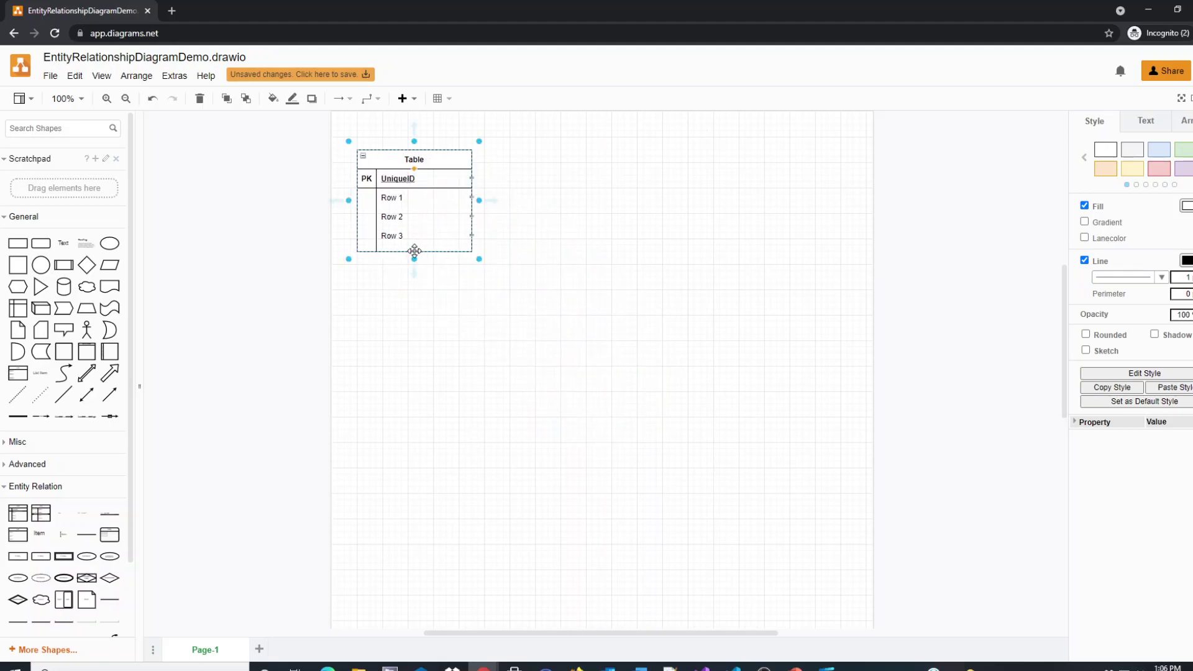
{"action": "left_click_drag", "start_coordinate": [415, 258], "coordinate": [413, 290]}
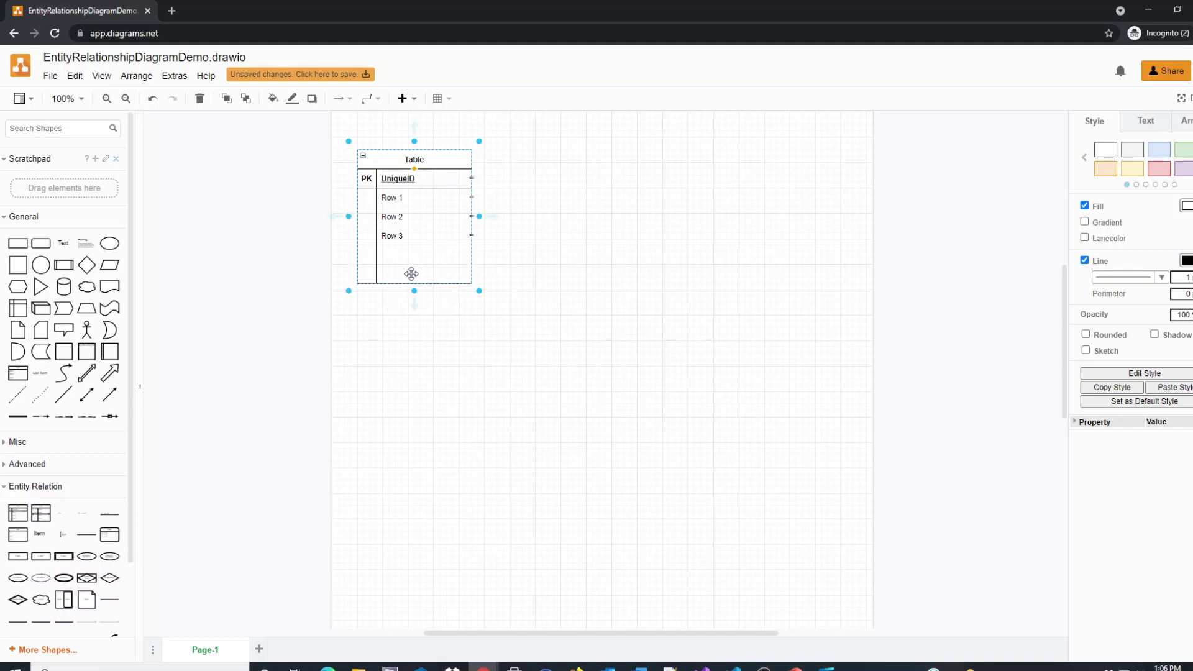
{"action": "double_click", "coordinate": [415, 160]}
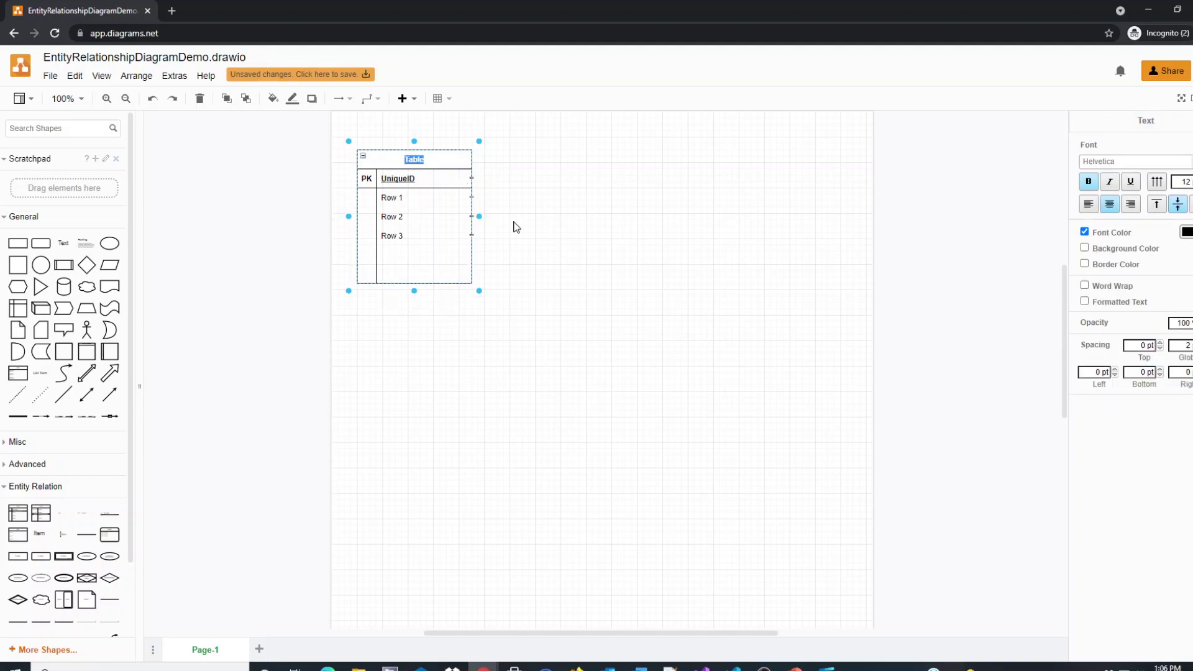
{"action": "type", "text": "Students"}
{"action": "left_click", "coordinate": [507, 175]}
{"action": "double_click", "coordinate": [402, 182]}
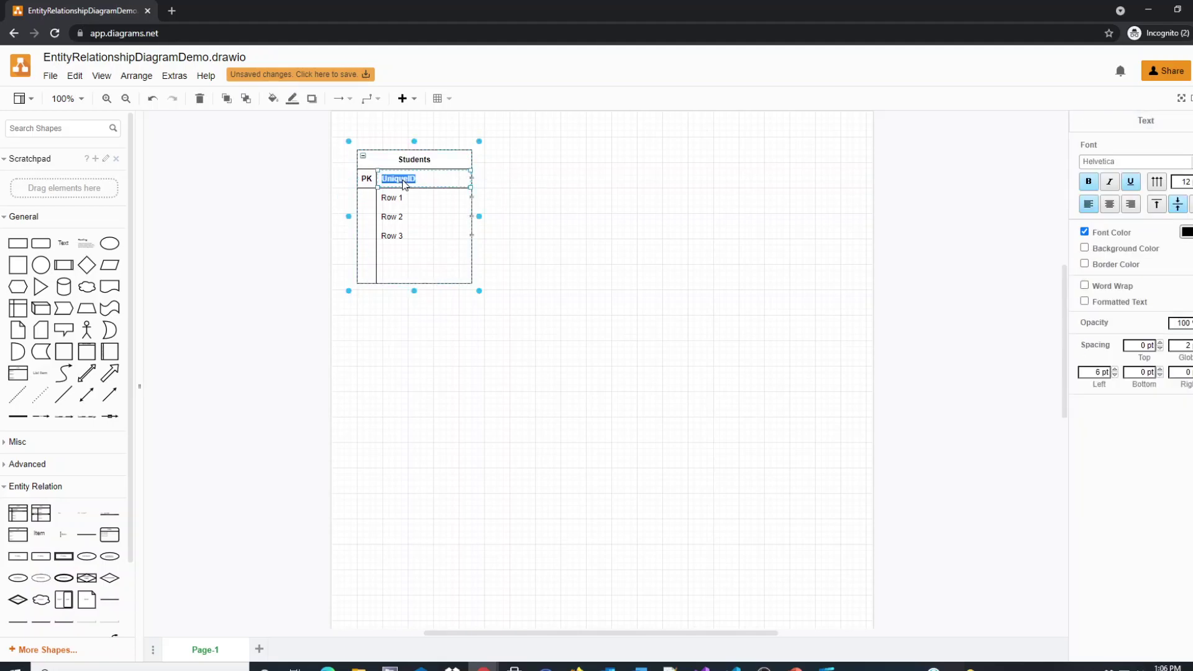
{"action": "type", "text": "StudentId int not null"}
Enlarge Students to about 190 x 280; rows FirstName text(30), LastName text(30), Email text(100), all not null.
{"action": "left_click", "coordinate": [482, 290]}
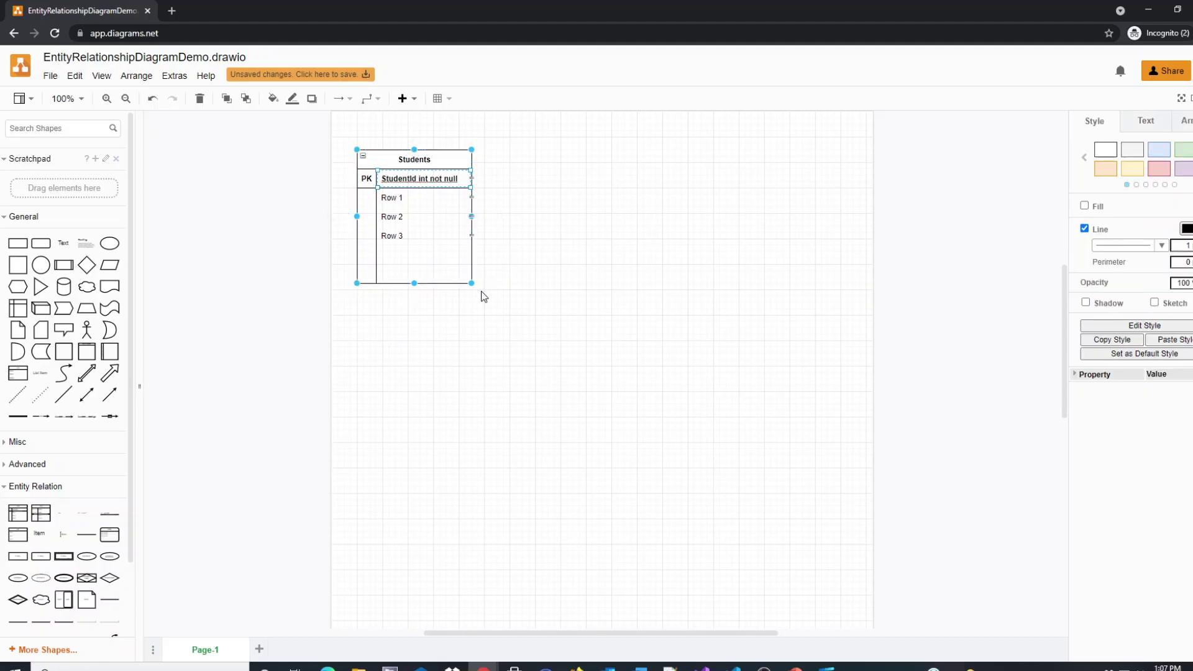
{"action": "left_click_drag", "start_coordinate": [475, 287], "coordinate": [487, 334]}
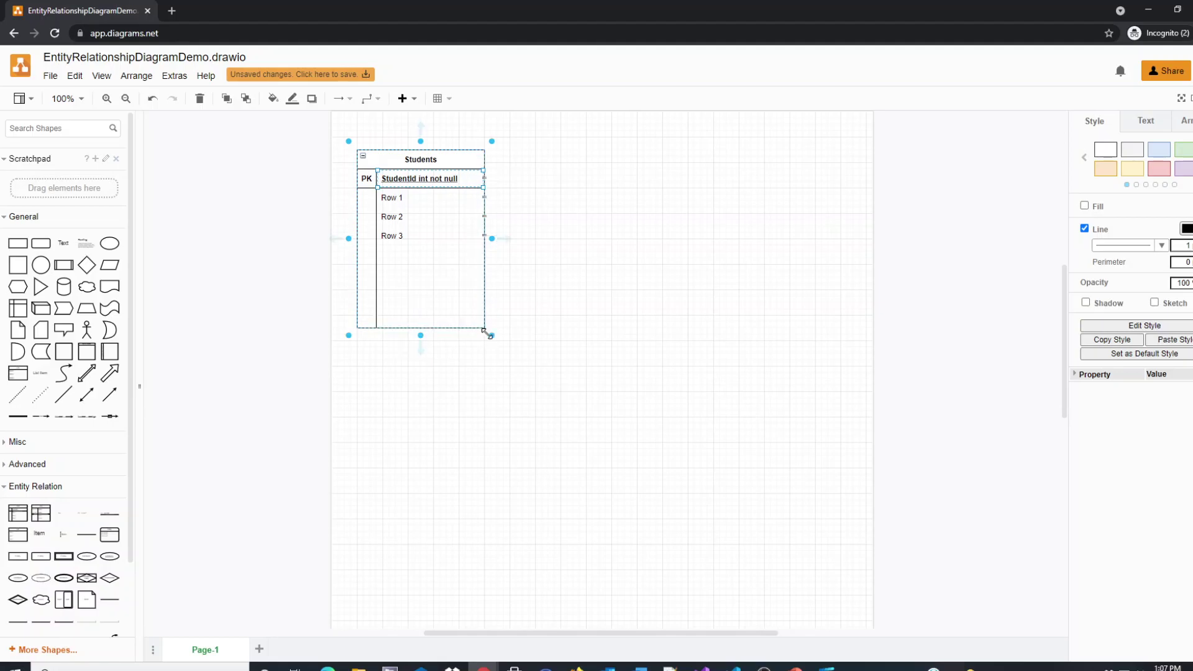
{"action": "left_click", "coordinate": [394, 197]}
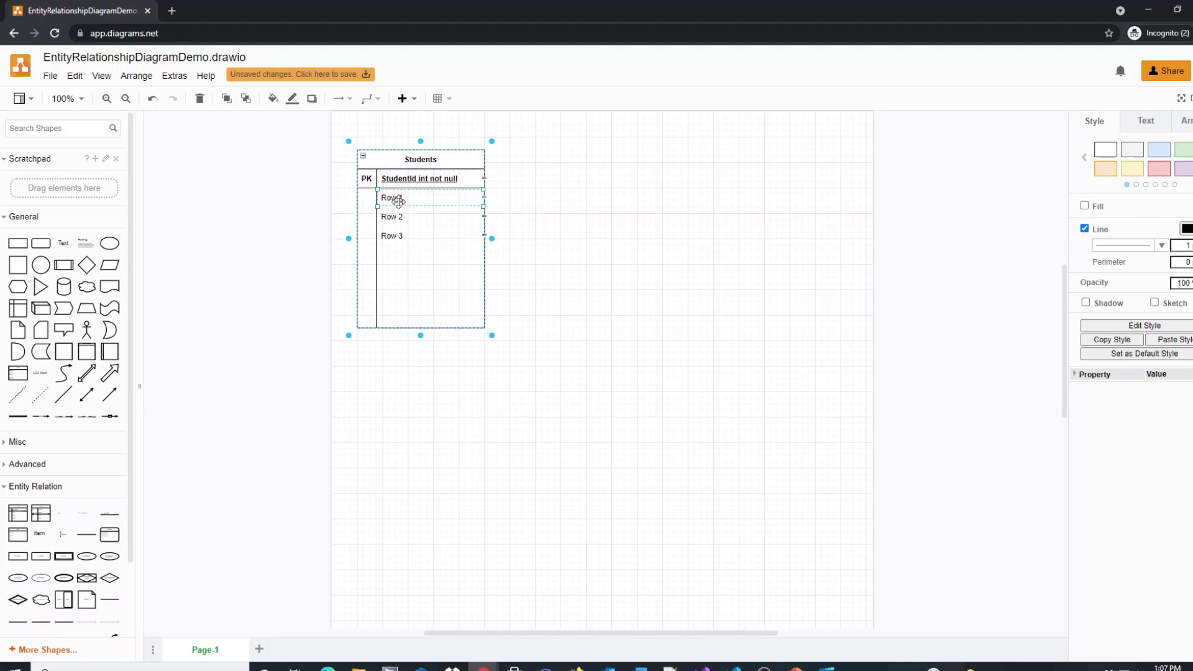
{"action": "double_click", "coordinate": [394, 197]}
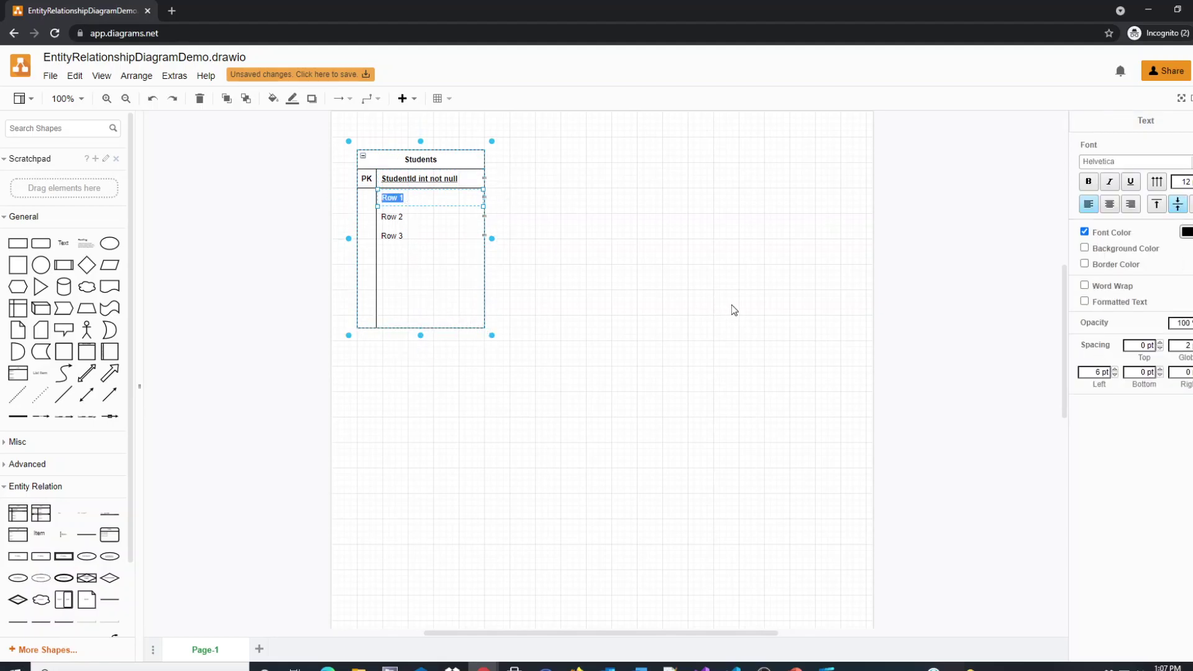
{"action": "type", "text": "FirstName"}
{"action": "type", "text": " no"}
{"action": "key", "text": "BackSpace"}
{"action": "key", "text": "BackSpace"}
{"action": "type", "text": "text(30) not null"}
{"action": "double_click", "coordinate": [398, 218]}
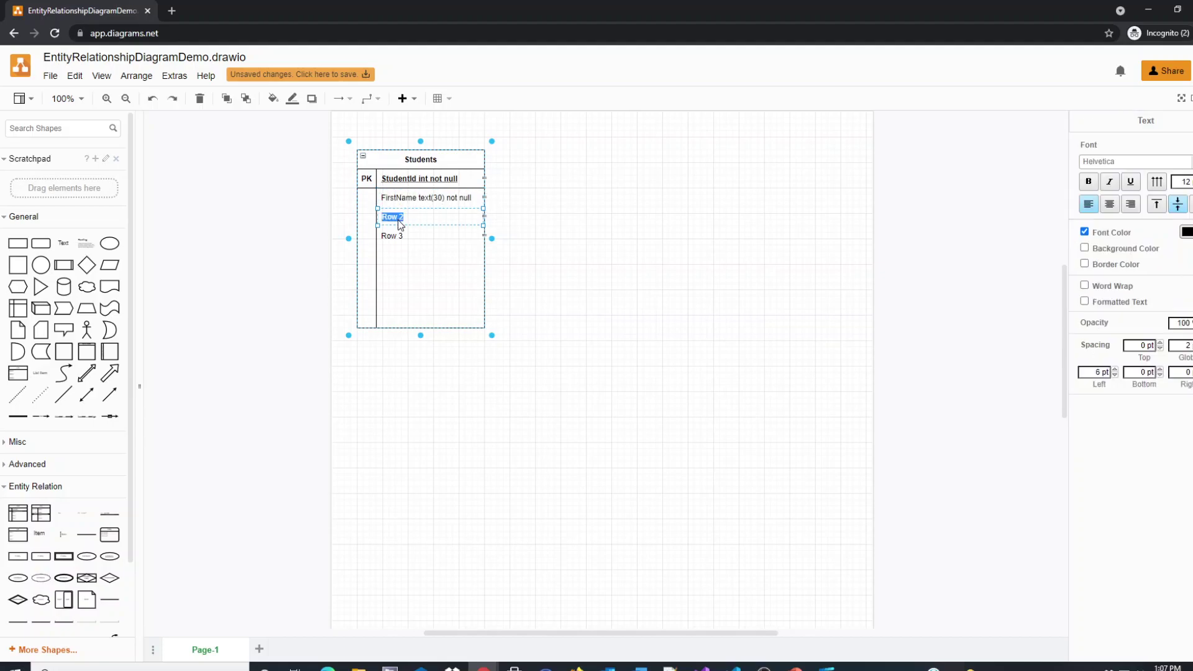
{"action": "type", "text": "LastName text(30) not null"}
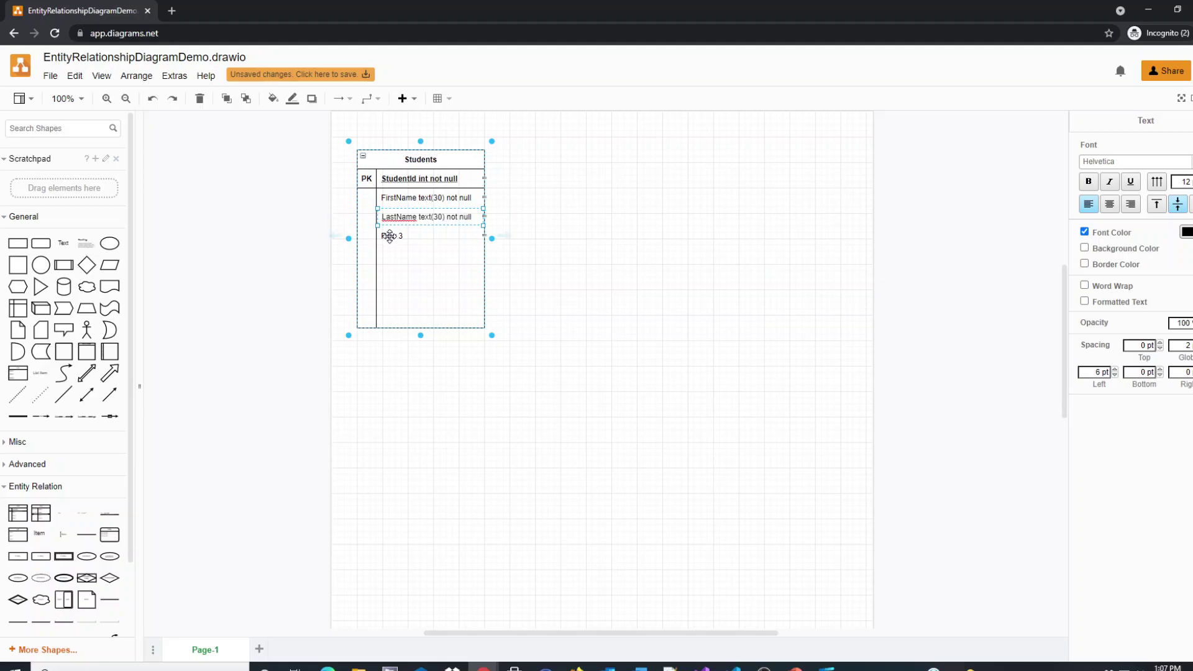
{"action": "double_click", "coordinate": [388, 235]}
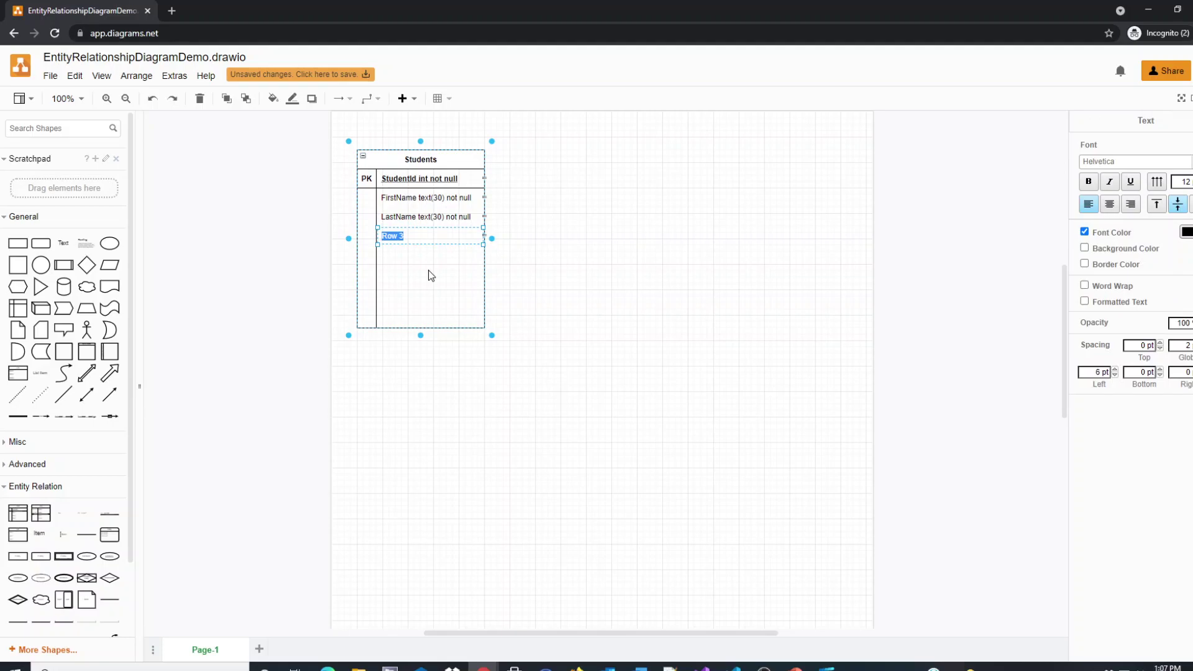
{"action": "type", "text": "Email text(100) not null"}
{"action": "left_click", "coordinate": [517, 271]}
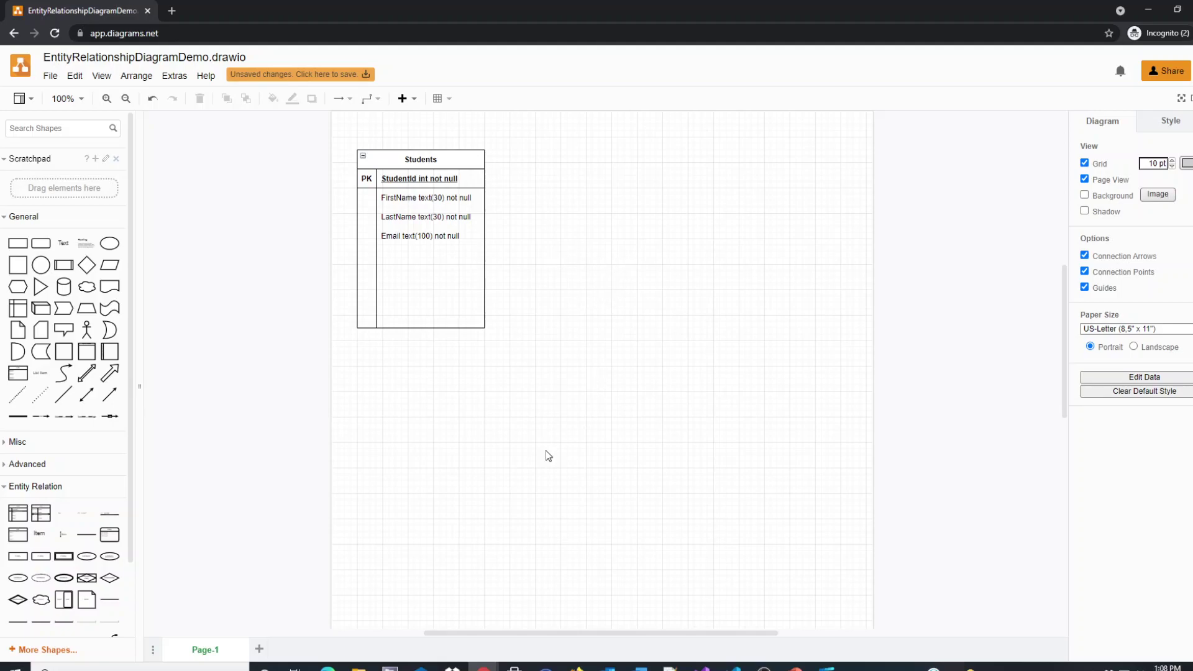
{"action": "mouse_move", "coordinate": [21, 524]}
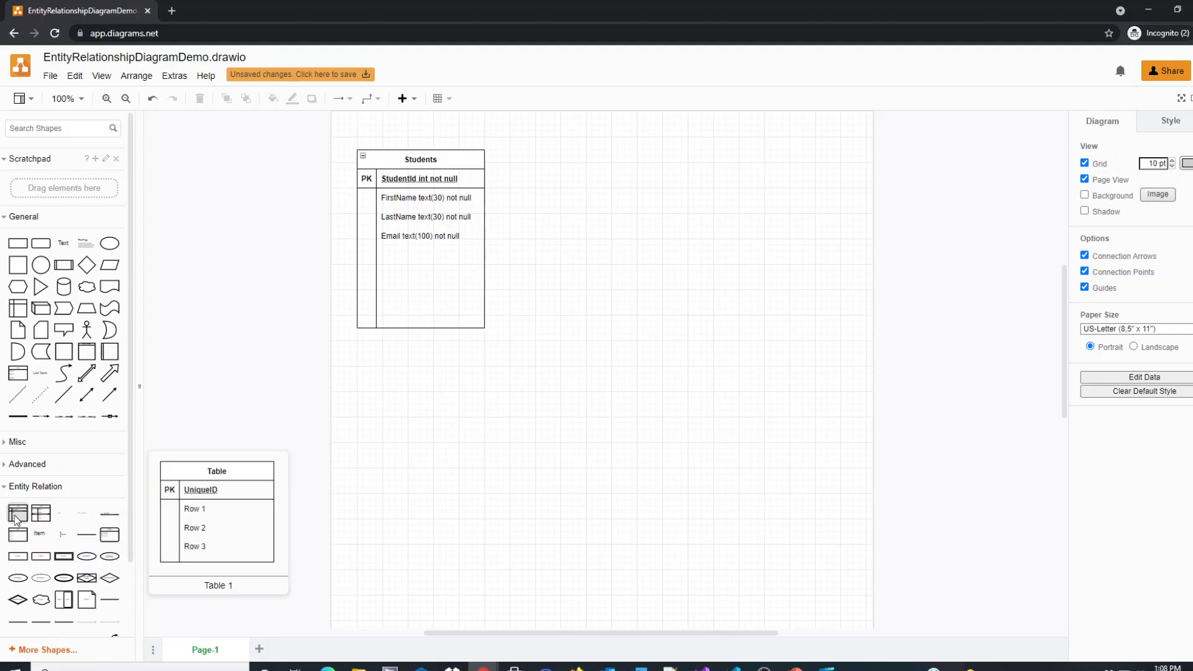
Add a taller, slightly wider table right of Students and title it Faculty.
{"action": "left_click", "coordinate": [16, 521]}
{"action": "left_click_drag", "start_coordinate": [571, 327], "coordinate": [648, 155]}
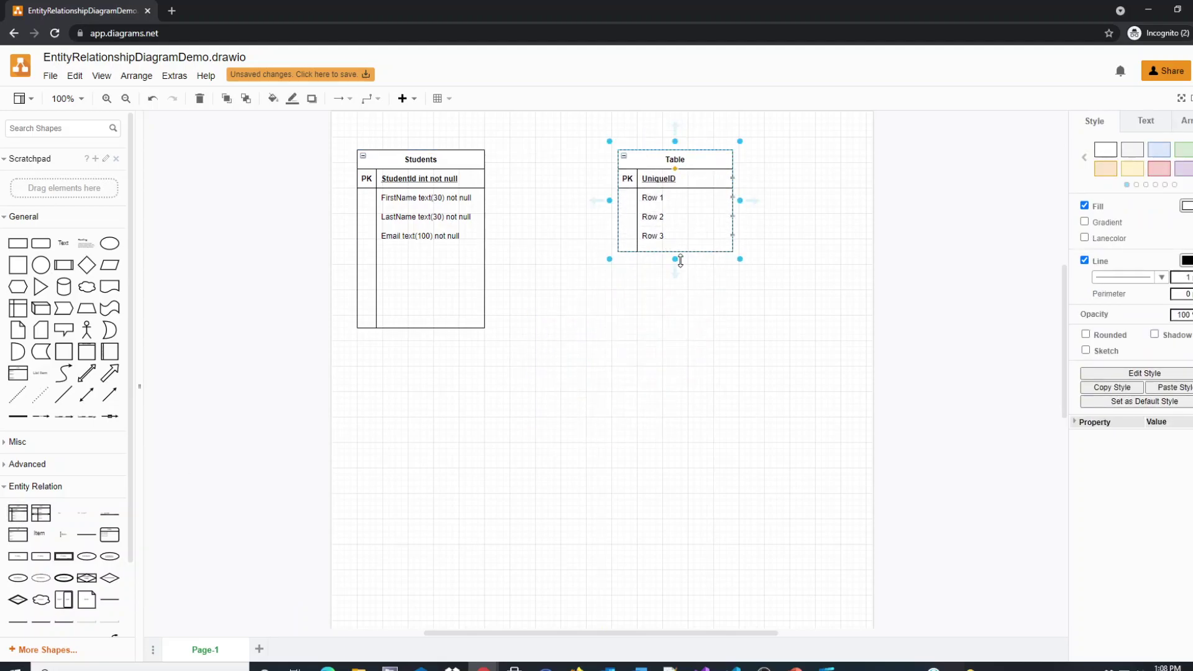
{"action": "left_click_drag", "start_coordinate": [680, 260], "coordinate": [677, 324]}
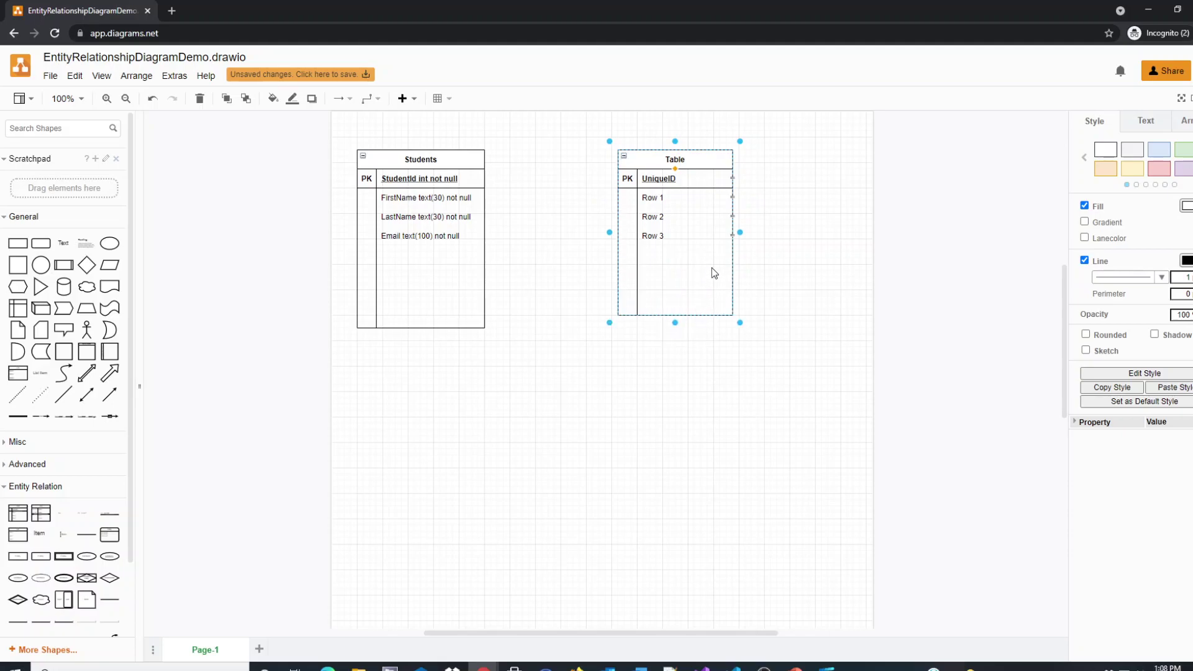
{"action": "left_click_drag", "start_coordinate": [739, 233], "coordinate": [759, 232]}
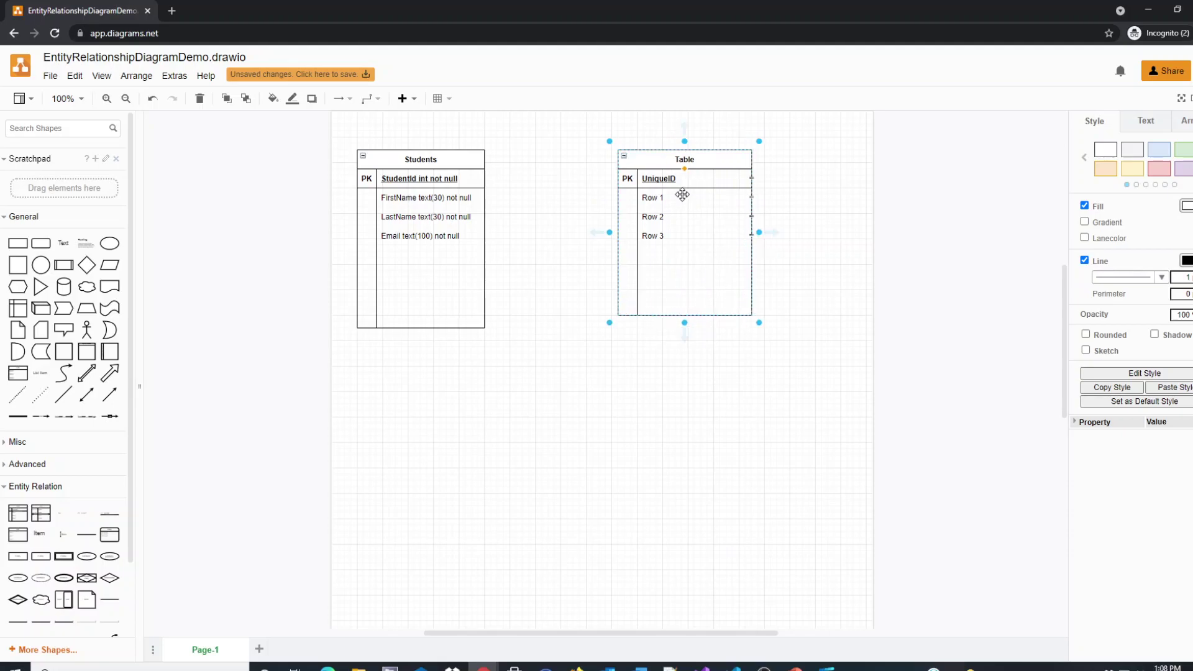
{"action": "double_click", "coordinate": [683, 159]}
{"action": "type", "text": "F"}
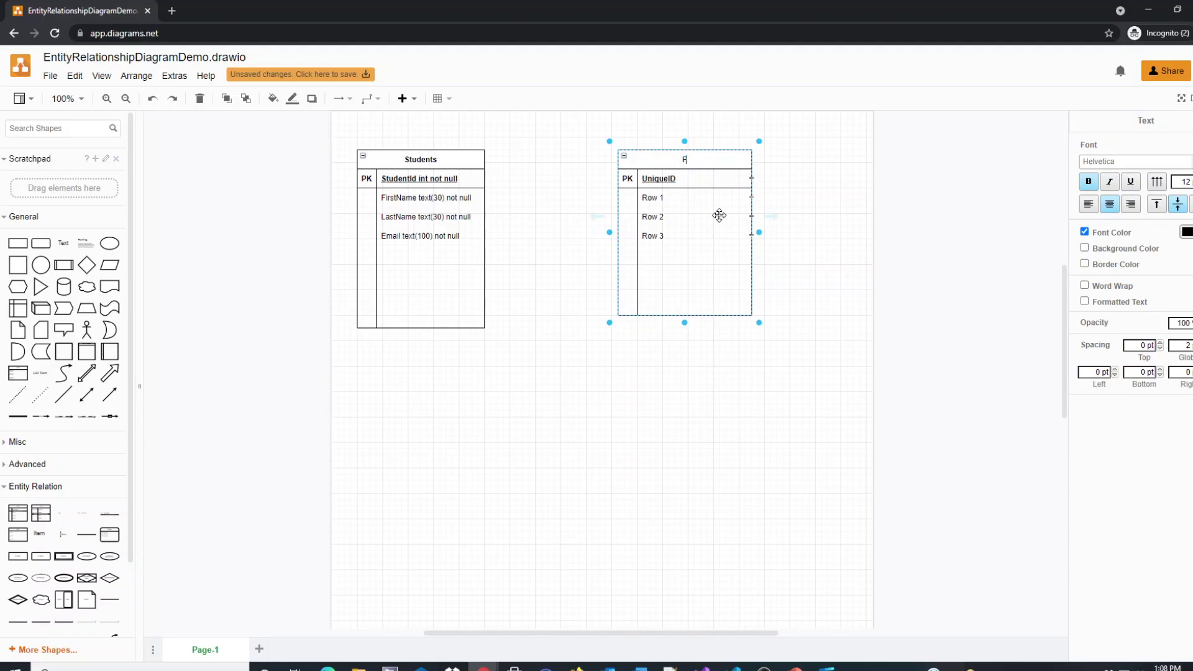
{"action": "type", "text": "aculty"}
Fill Faculty with key FacultyId int not null and FirstName, LastName, Email text(30) not null rows.
{"action": "double_click", "coordinate": [655, 178]}
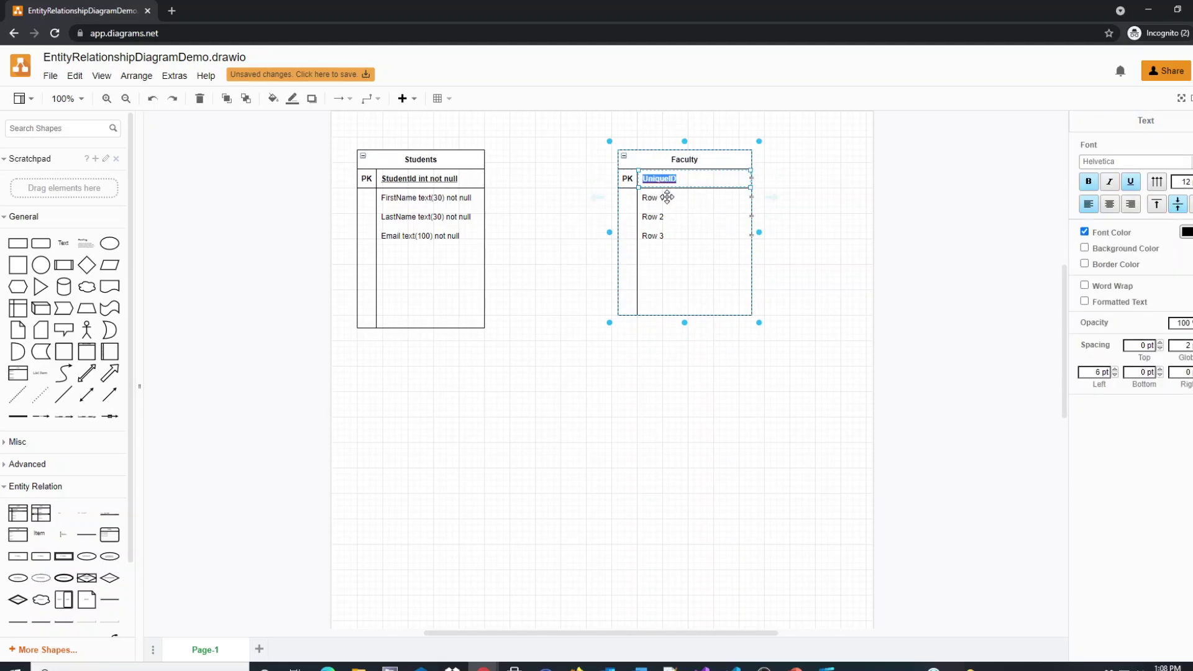
{"action": "type", "text": "FacultyId int not null"}
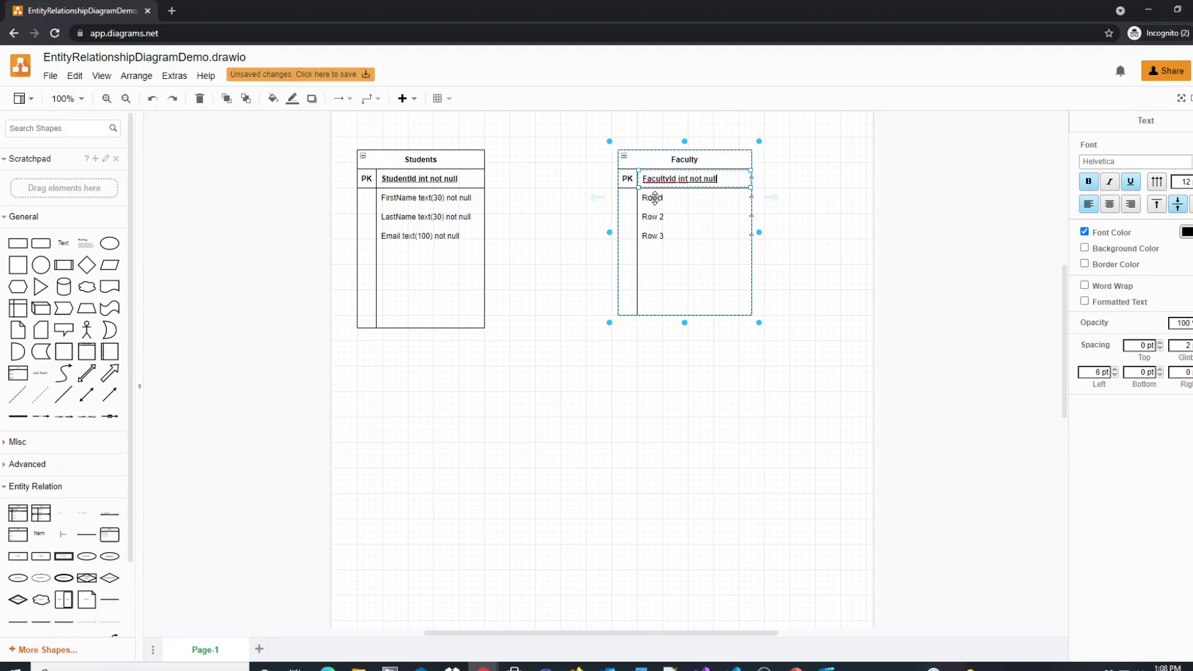
{"action": "double_click", "coordinate": [667, 197]}
{"action": "type", "text": "FirstName"}
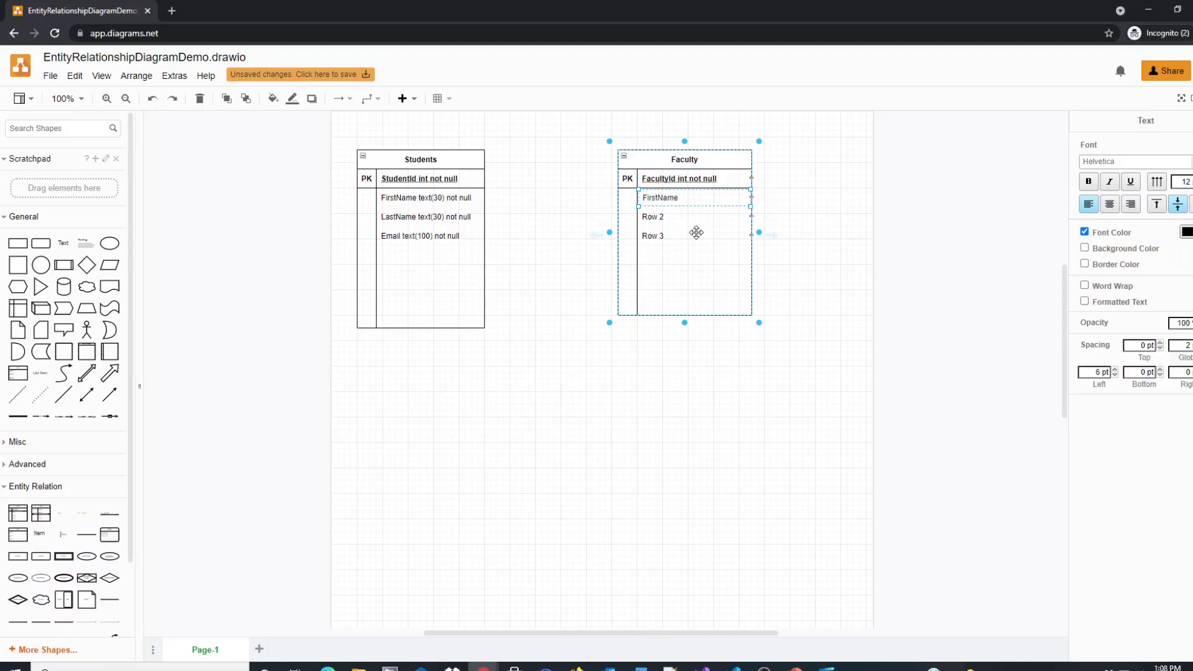
{"action": "type", "text": " tex"}
{"action": "type", "text": "t(30) n"}
{"action": "type", "text": "e"}
{"action": "type", "text": "ot nul"}
{"action": "type", "text": "l"}
{"action": "double_click", "coordinate": [653, 217]}
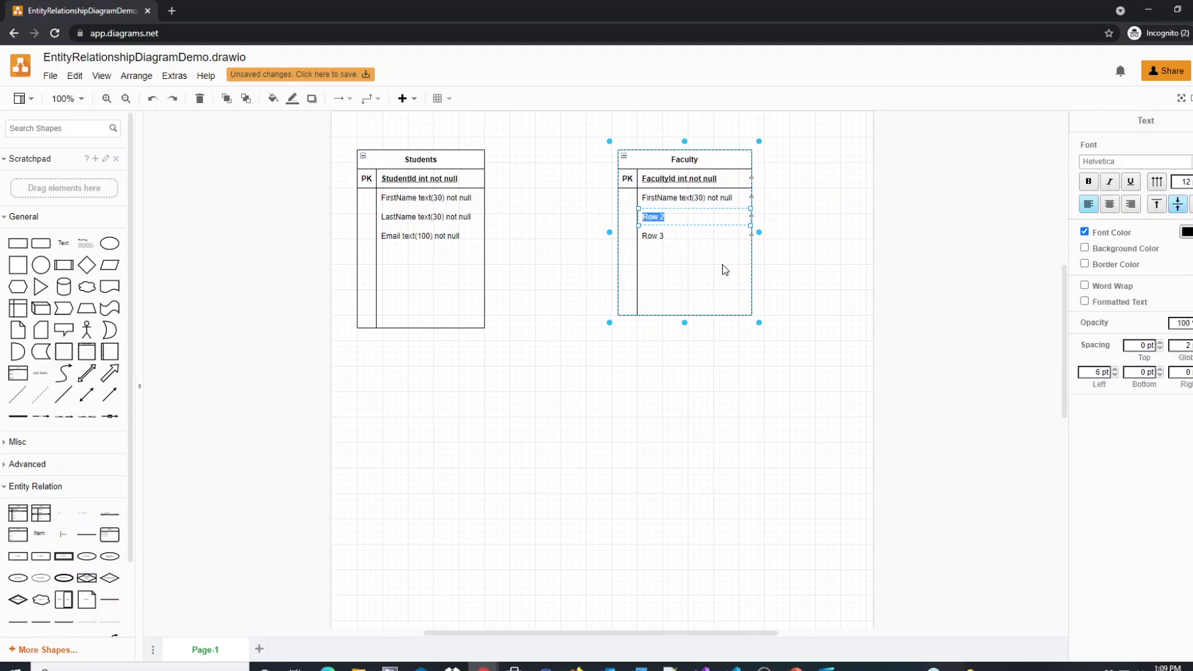
{"action": "type", "text": "LastName text(30) not null"}
{"action": "double_click", "coordinate": [647, 235]}
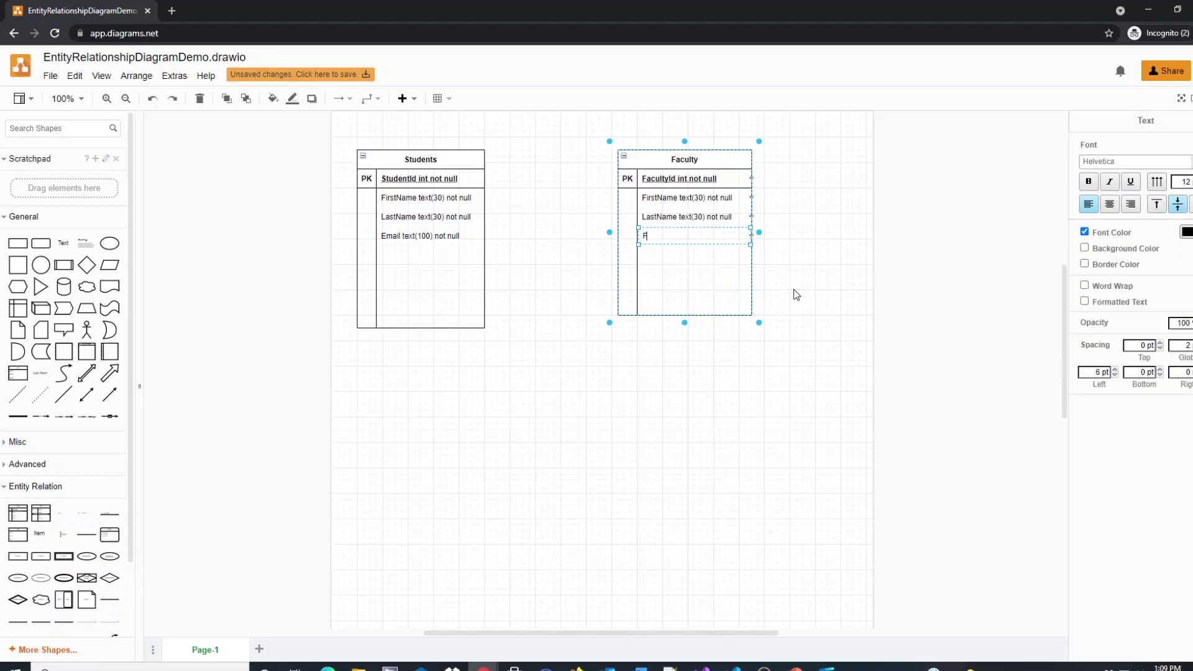
{"action": "key", "text": "BackSpace"}
{"action": "type", "text": "Email text(30) not null"}
{"action": "left_click", "coordinate": [679, 345]}
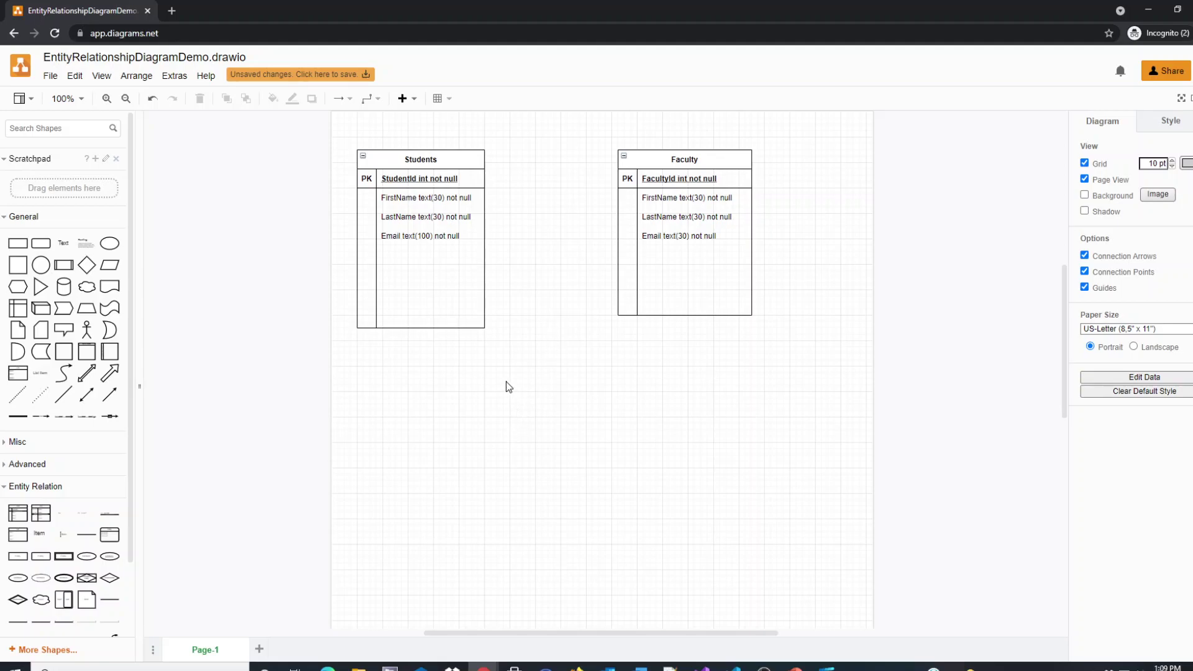
Insert an FK row below Email in Students reading FacultyId int nullable.
{"action": "mouse_move", "coordinate": [64, 526]}
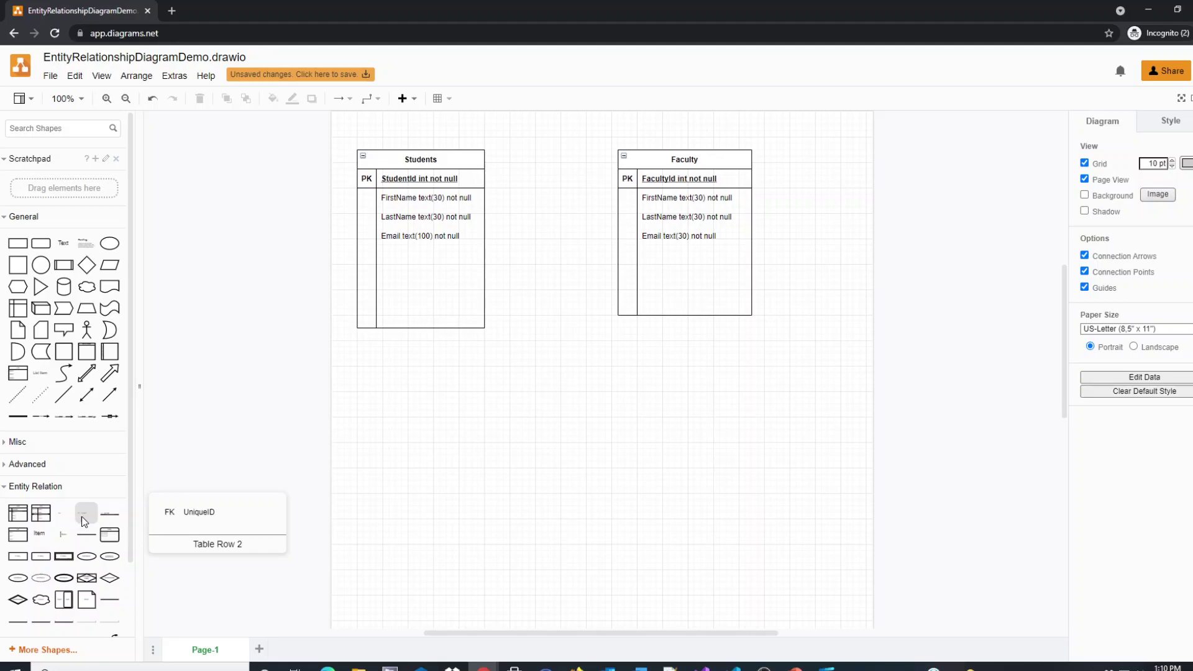
{"action": "left_click", "coordinate": [82, 521]}
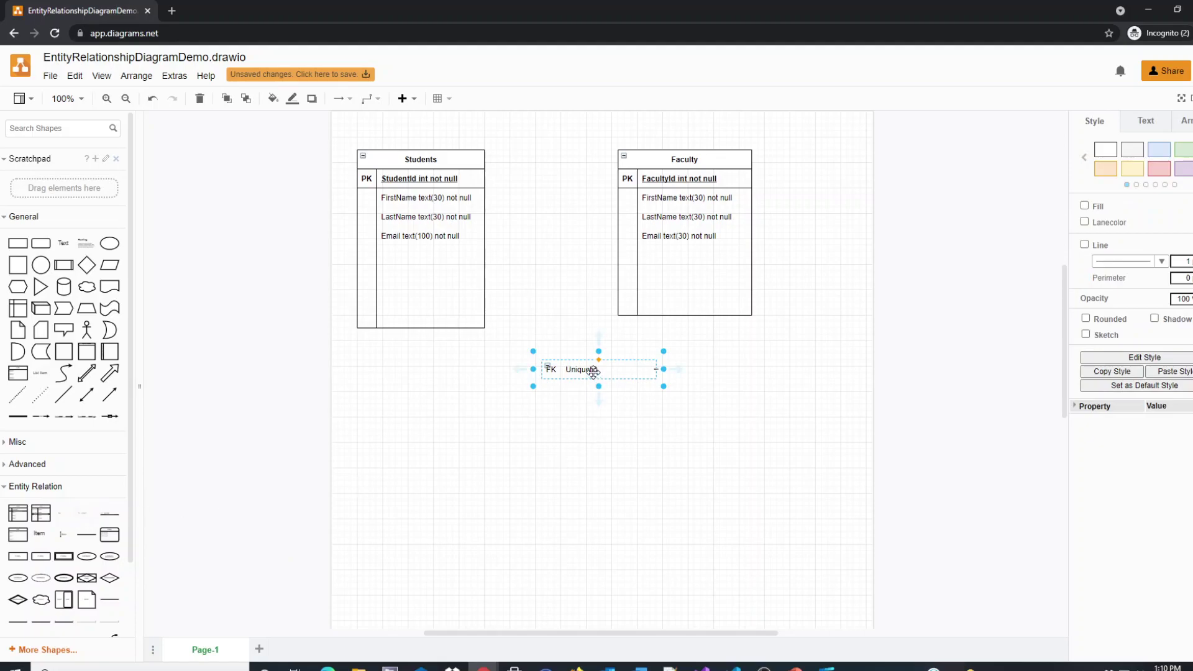
{"action": "left_click_drag", "start_coordinate": [584, 369], "coordinate": [410, 261]}
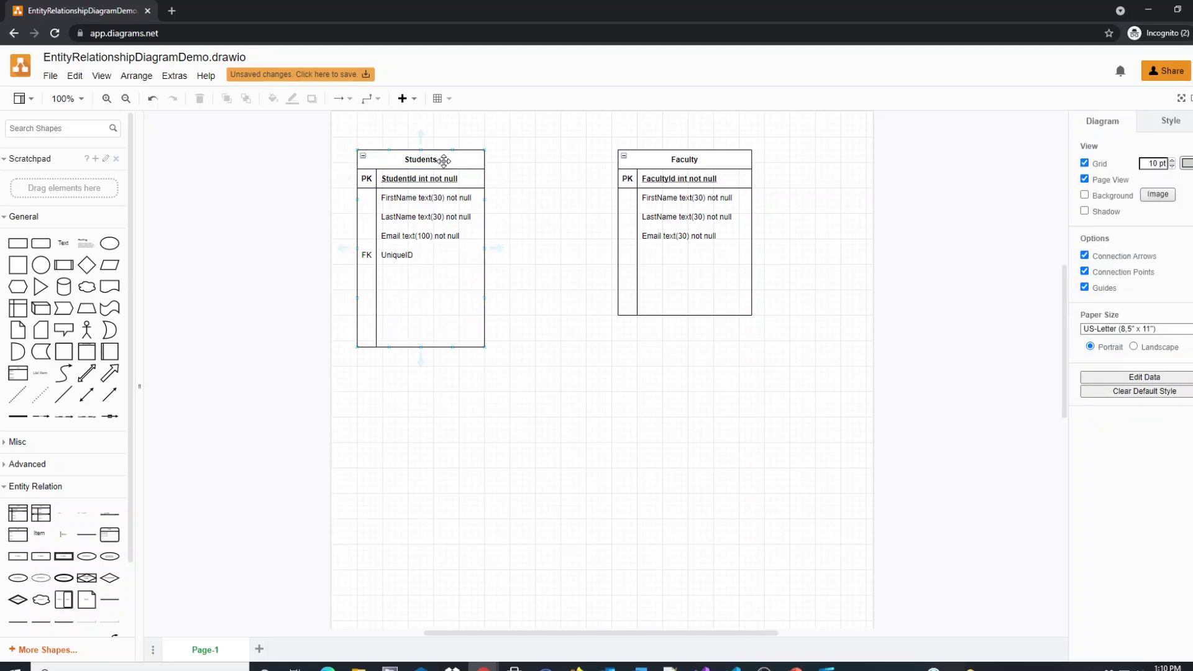
{"action": "mouse_move", "coordinate": [443, 161]}
{"action": "left_mouse_down"}
{"action": "mouse_move", "coordinate": [445, 176]}
{"action": "mouse_move", "coordinate": [445, 157]}
{"action": "left_mouse_up"}
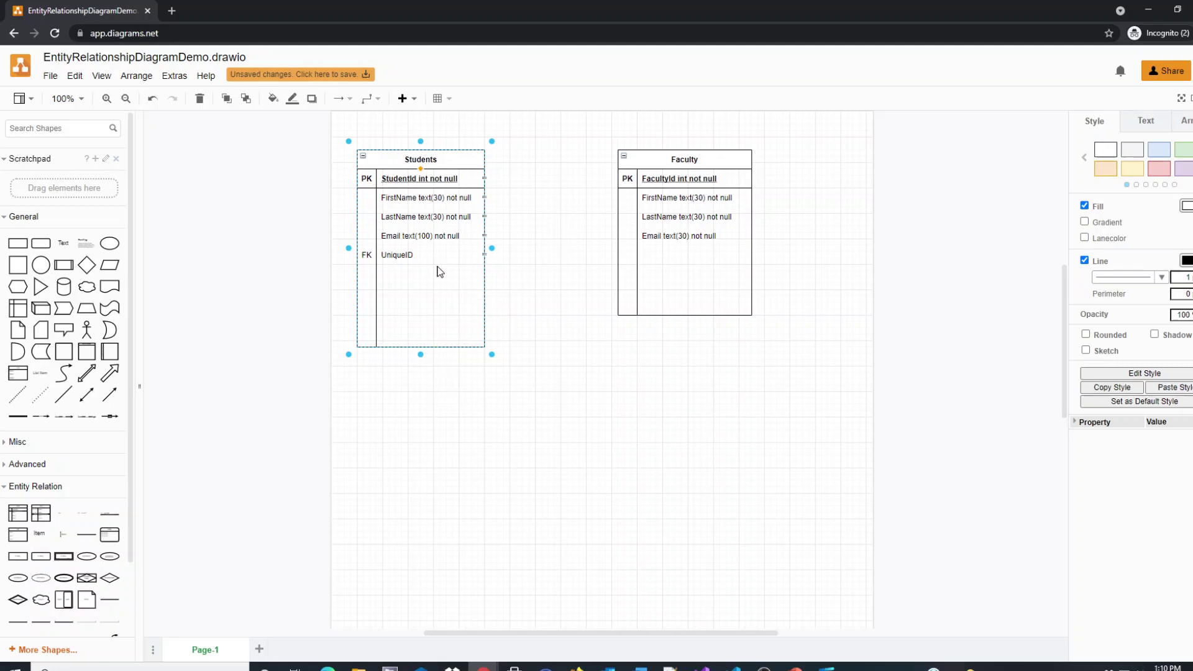
{"action": "double_click", "coordinate": [395, 254]}
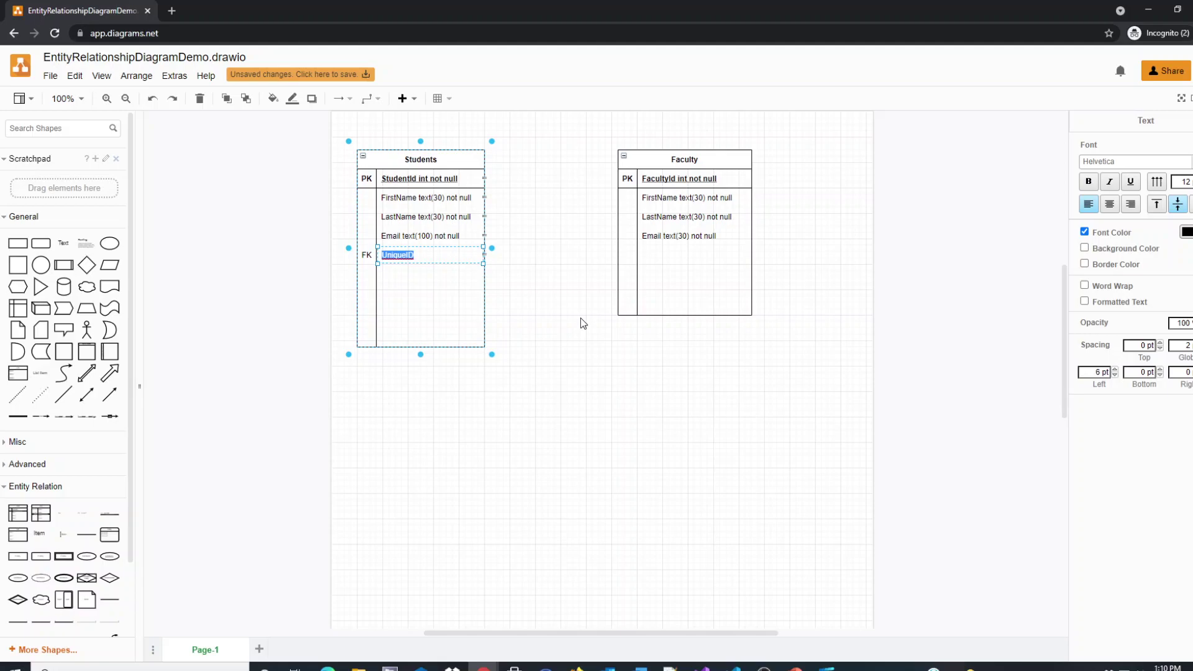
{"action": "key", "text": "BackSpace"}
{"action": "type", "text": "FacultyId int"}
{"action": "type", "text": "nullable"}
{"action": "left_click", "coordinate": [528, 383]}
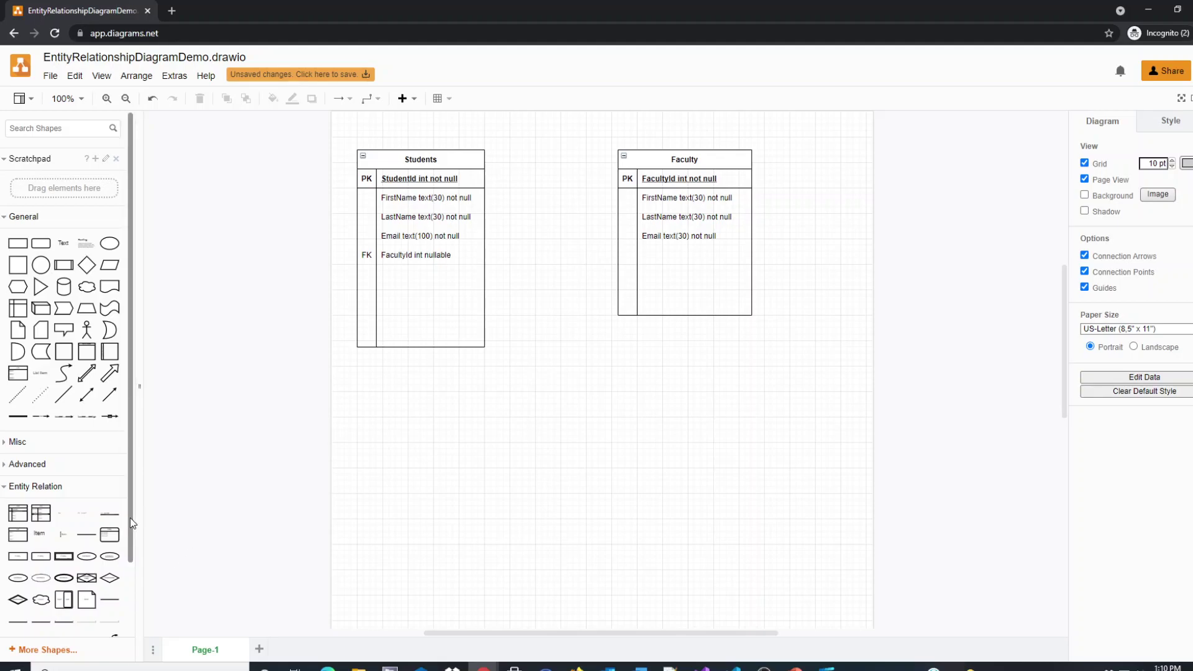
Link Faculty's FacultyId primary key to the Students FacultyId FK row with a 1-to-many connector.
{"action": "left_click_drag", "start_coordinate": [131, 520], "coordinate": [129, 554]}
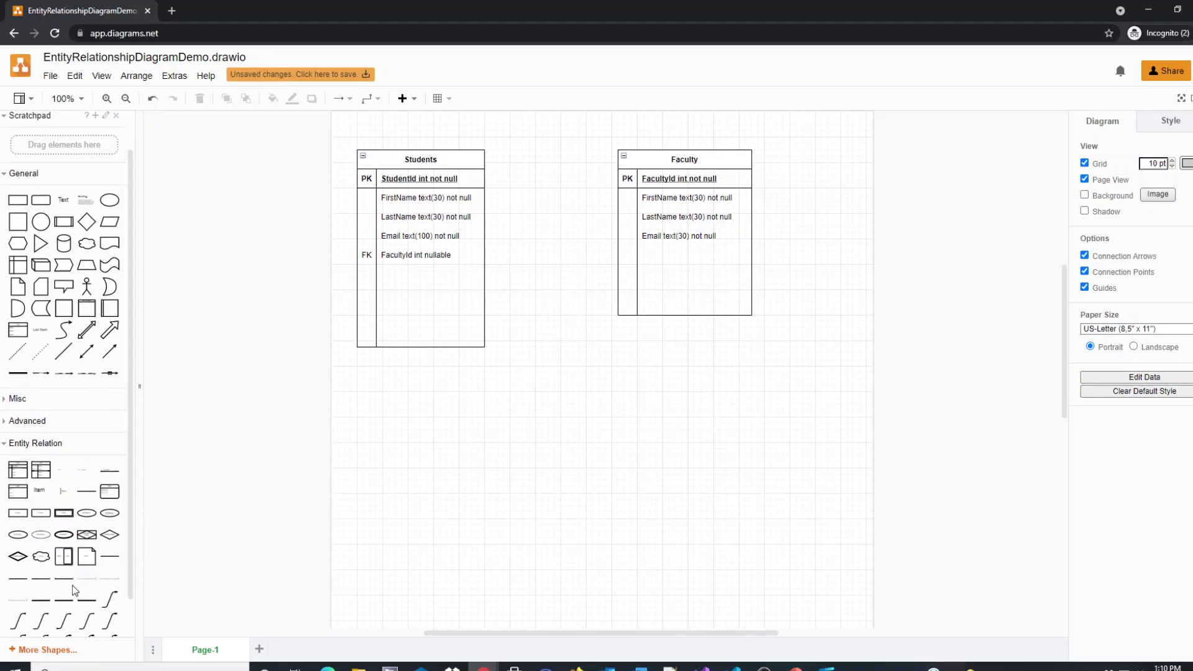
{"action": "mouse_move", "coordinate": [105, 602]}
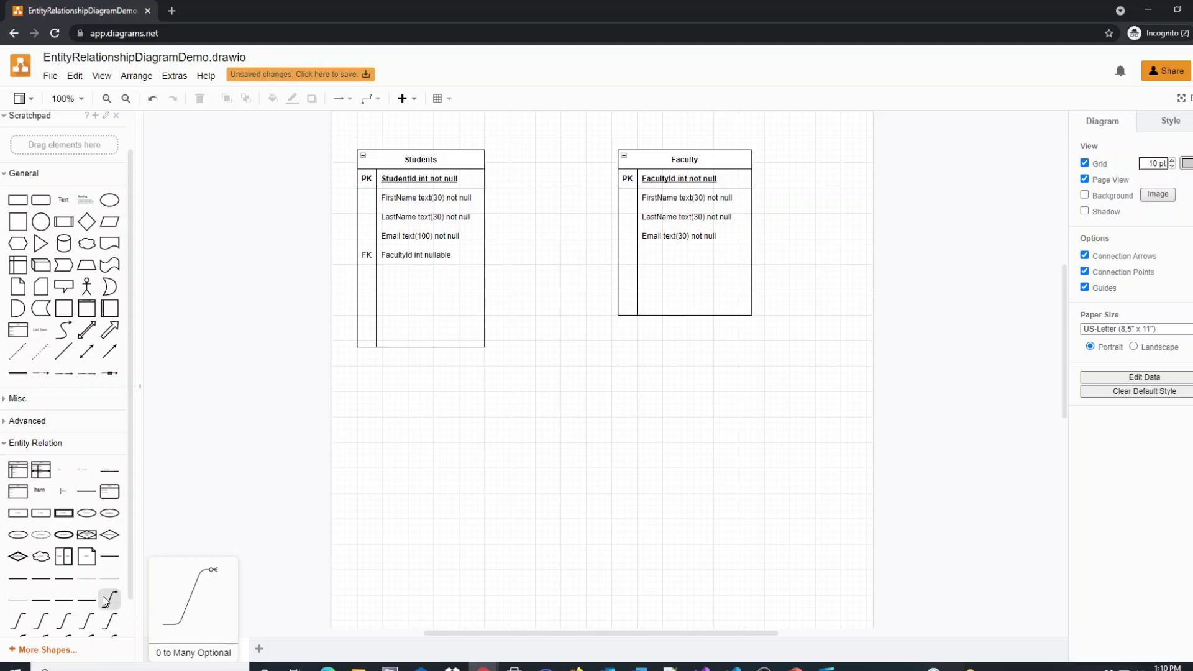
{"action": "left_click", "coordinate": [15, 621]}
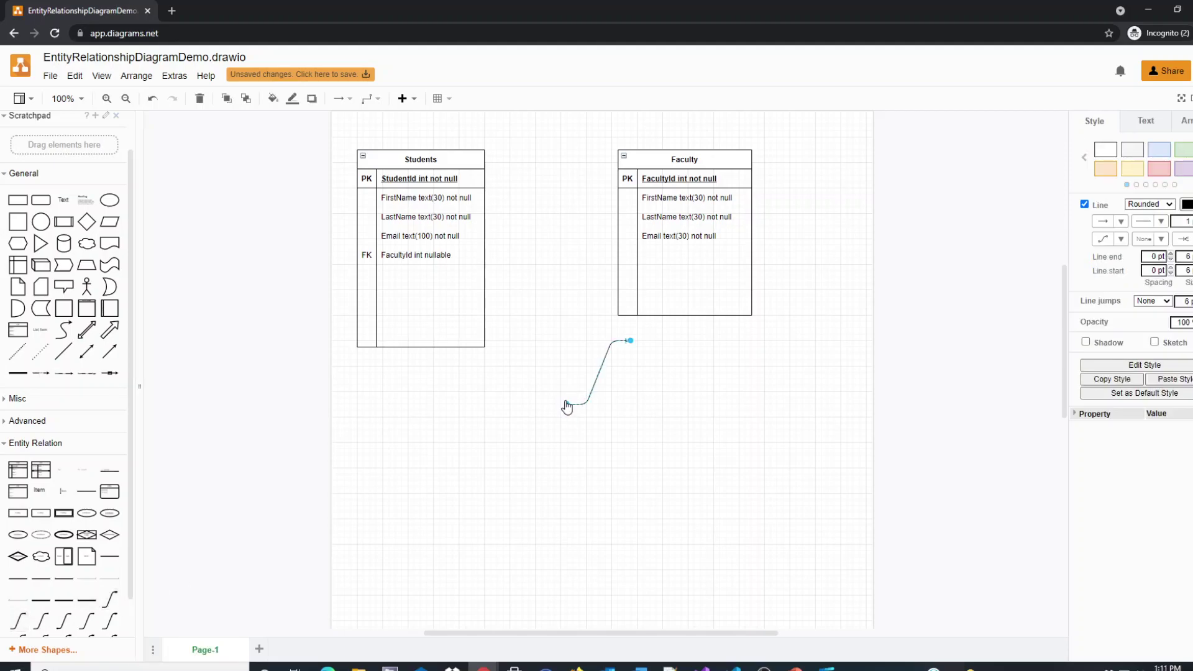
{"action": "left_click_drag", "start_coordinate": [566, 407], "coordinate": [626, 177]}
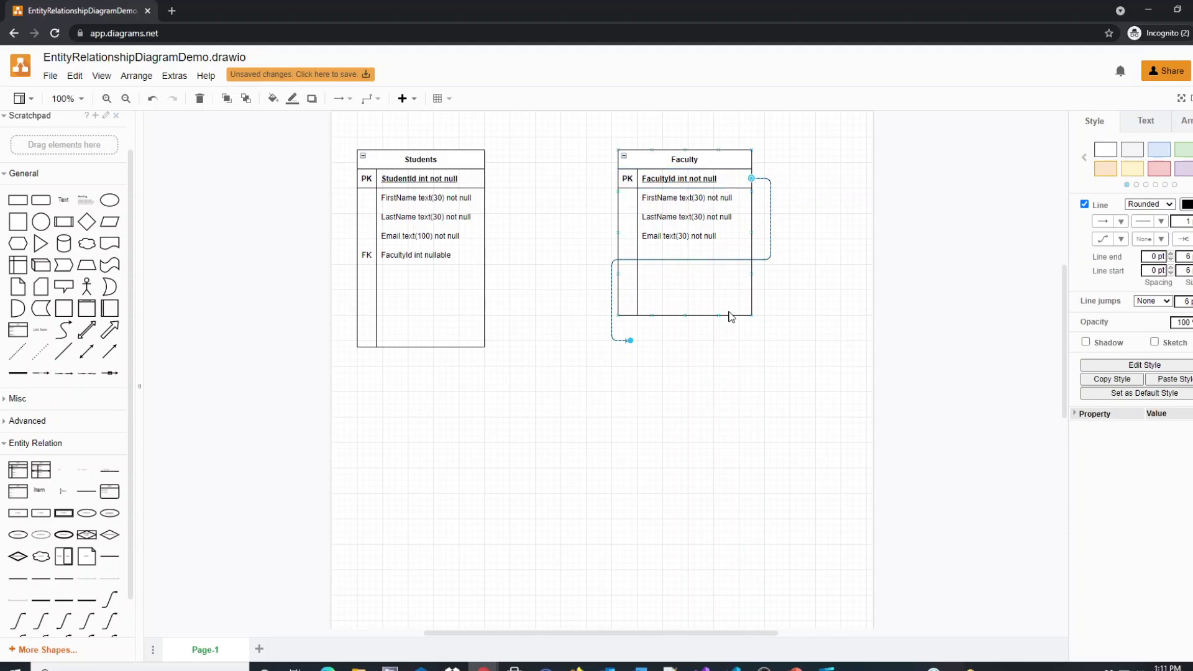
{"action": "left_click_drag", "start_coordinate": [630, 341], "coordinate": [476, 255]}
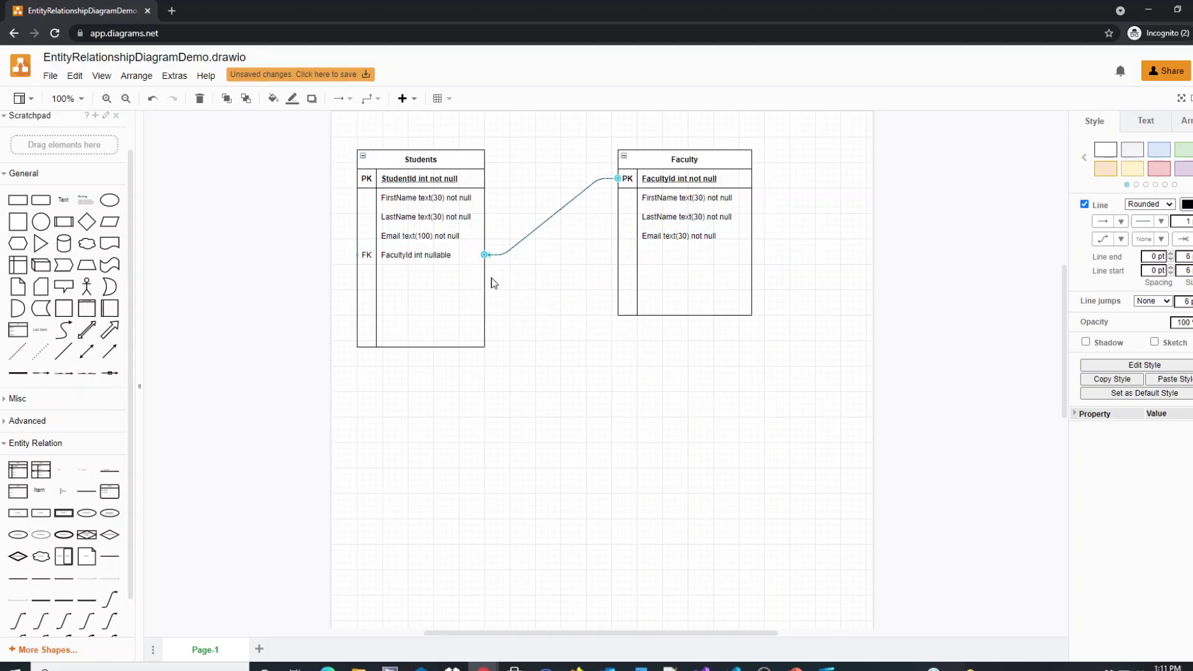
{"action": "left_click", "coordinate": [580, 385]}
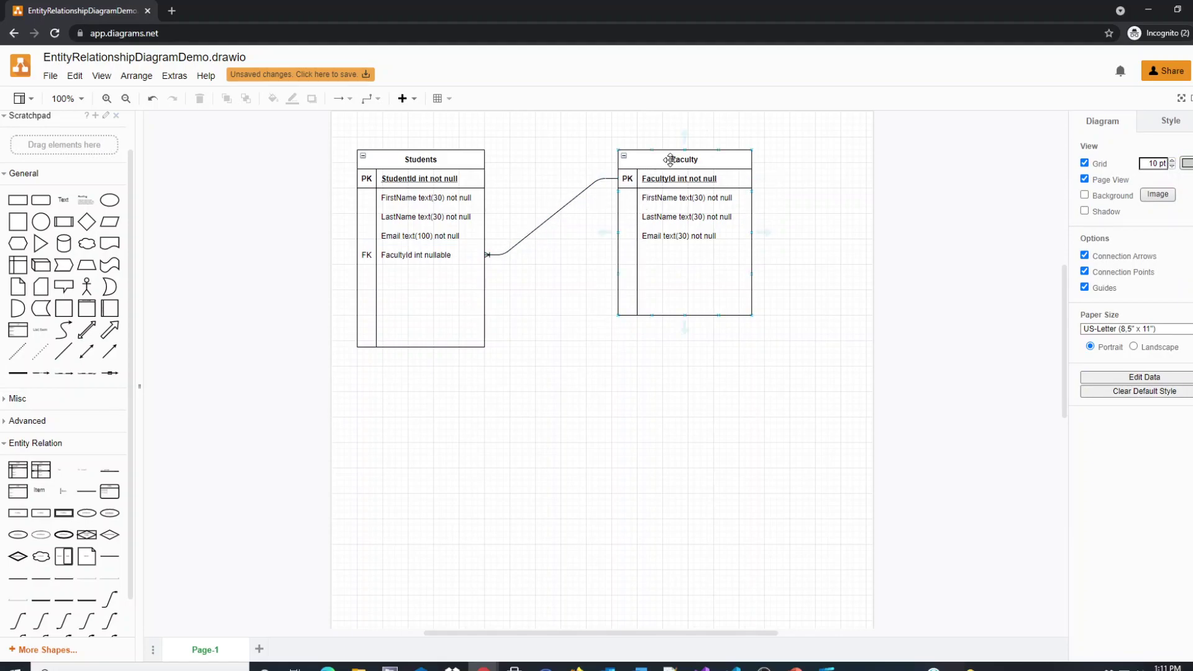
{"action": "mouse_move", "coordinate": [674, 164]}
{"action": "left_mouse_down"}
{"action": "mouse_move", "coordinate": [671, 229]}
{"action": "mouse_move", "coordinate": [673, 160]}
{"action": "left_mouse_up"}
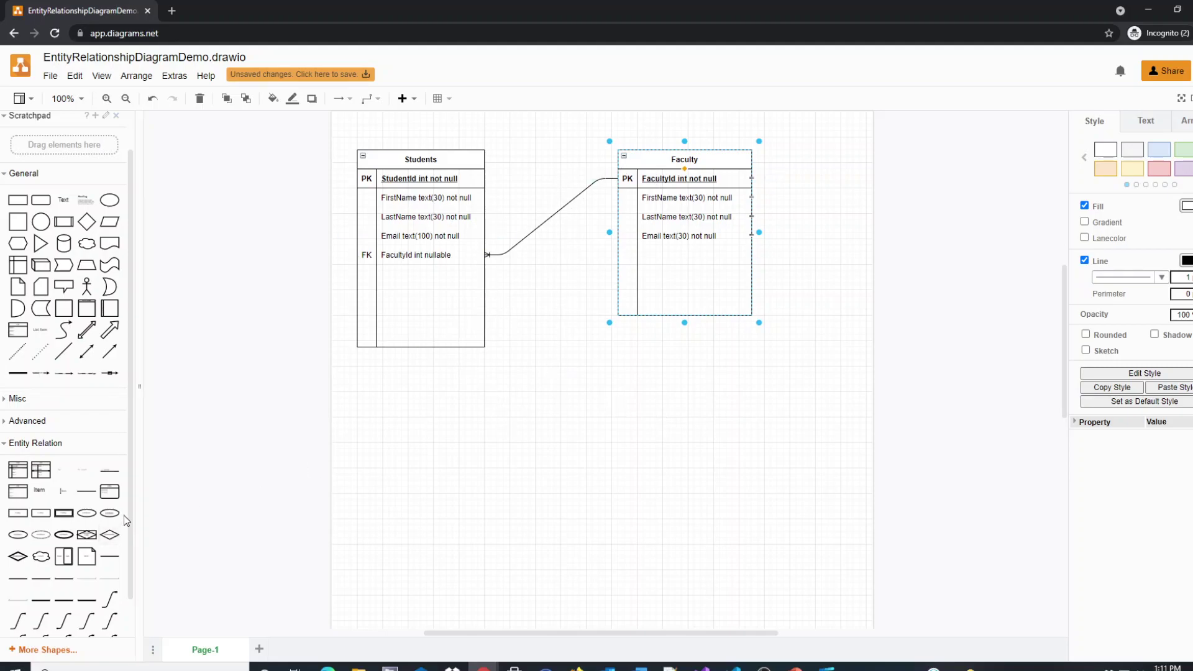
{"action": "left_click_drag", "start_coordinate": [129, 512], "coordinate": [132, 559]}
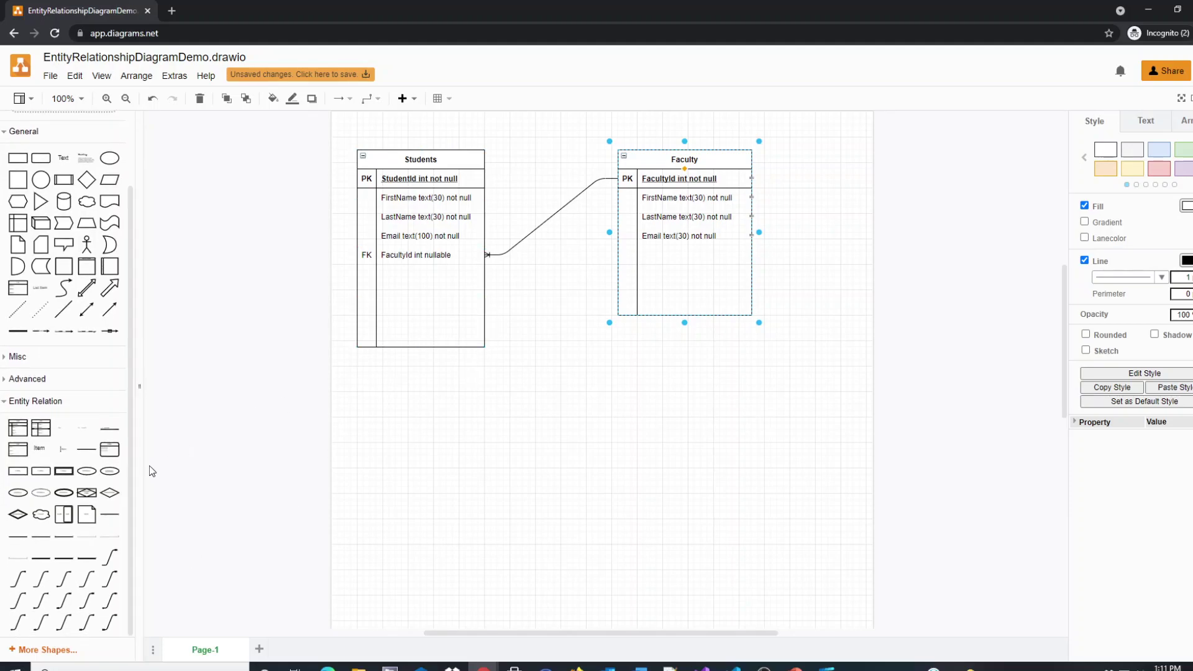
Drag a Table Row into the Students table and label it 'PrimaryPhone text(14) not null'.
{"action": "scroll", "coordinate": [129, 460], "scroll_direction": "up", "scroll_amount": 1}
{"action": "mouse_move", "coordinate": [86, 458]}
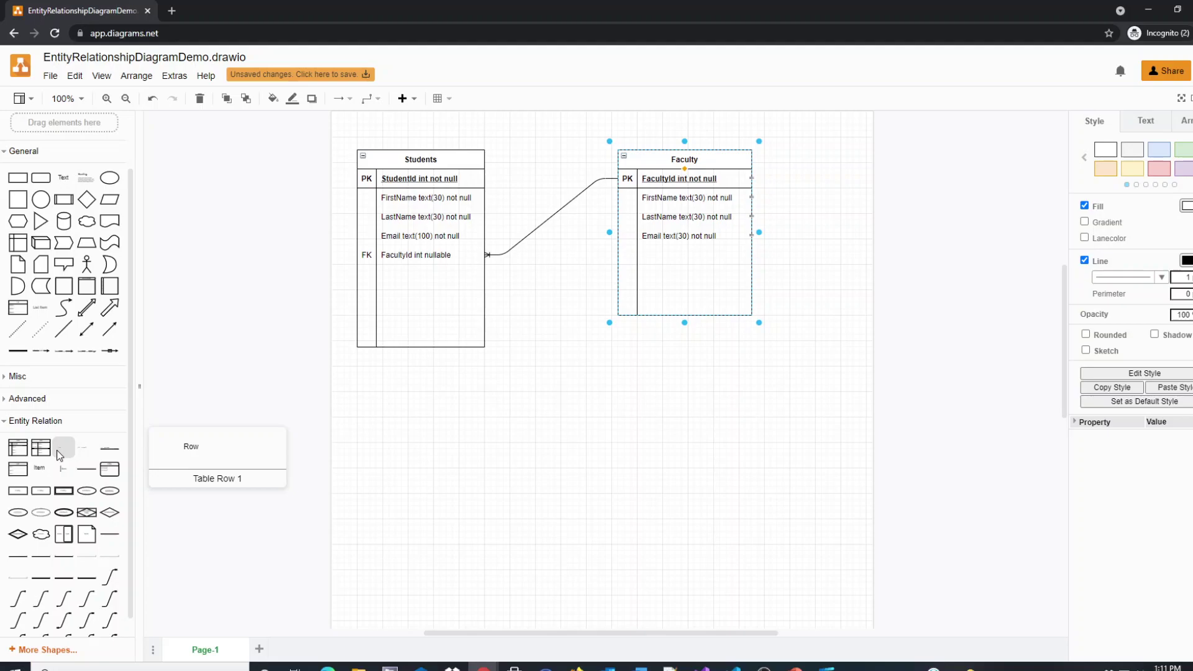
{"action": "left_click", "coordinate": [60, 451]}
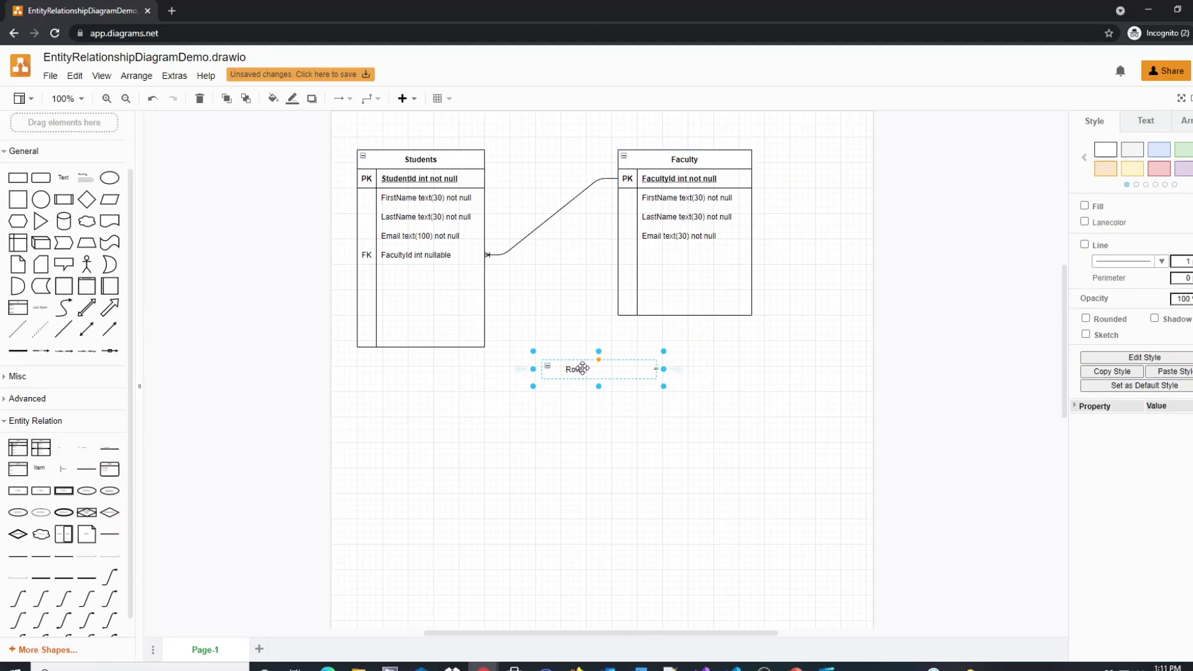
{"action": "left_click_drag", "start_coordinate": [579, 371], "coordinate": [408, 285]}
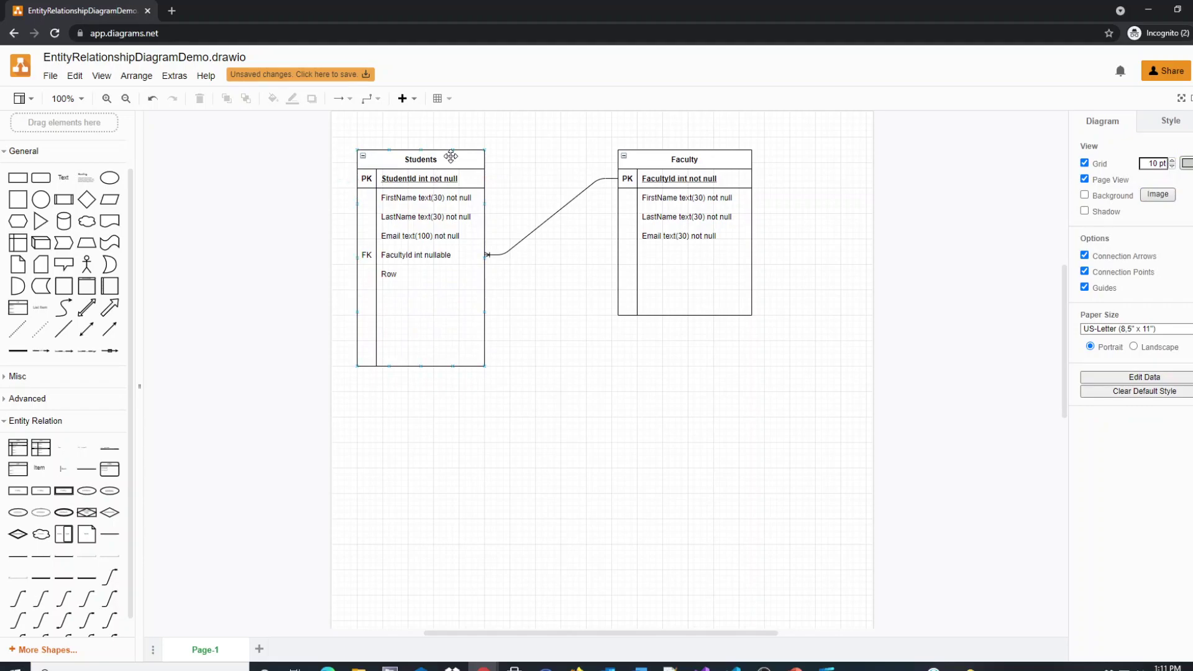
{"action": "mouse_move", "coordinate": [451, 156]}
{"action": "left_mouse_down"}
{"action": "mouse_move", "coordinate": [451, 180]}
{"action": "mouse_move", "coordinate": [455, 153]}
{"action": "left_mouse_up"}
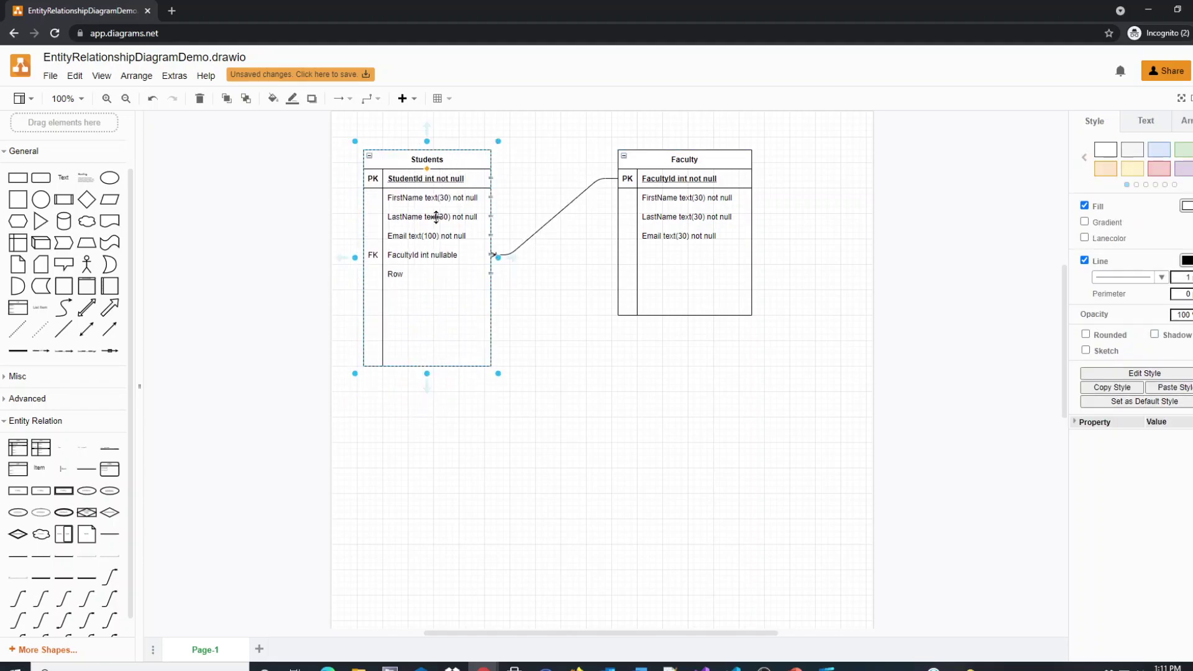
{"action": "double_click", "coordinate": [401, 276]}
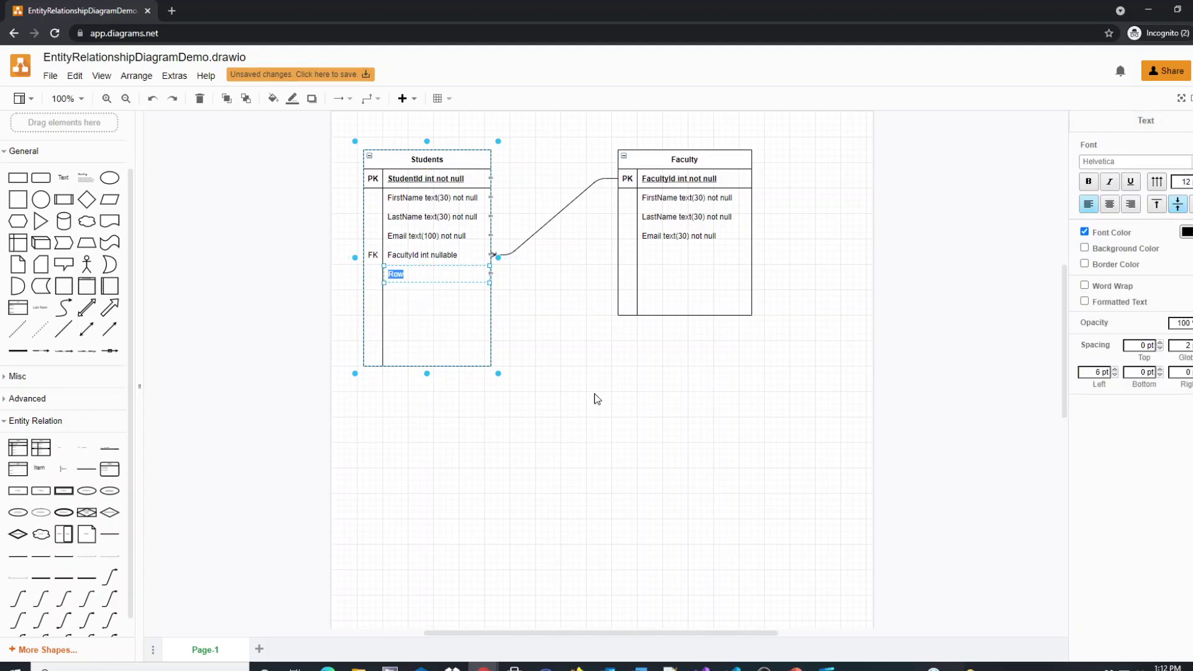
{"action": "key", "text": "BackSpace"}
{"action": "type", "text": "PrimaryF"}
{"action": "type", "text": "hone"}
{"action": "type", "text": " text(14"}
{"action": "type", "text": ") nu"}
{"action": "type", "text": "ot null"}
{"action": "key", "text": "Escape"}
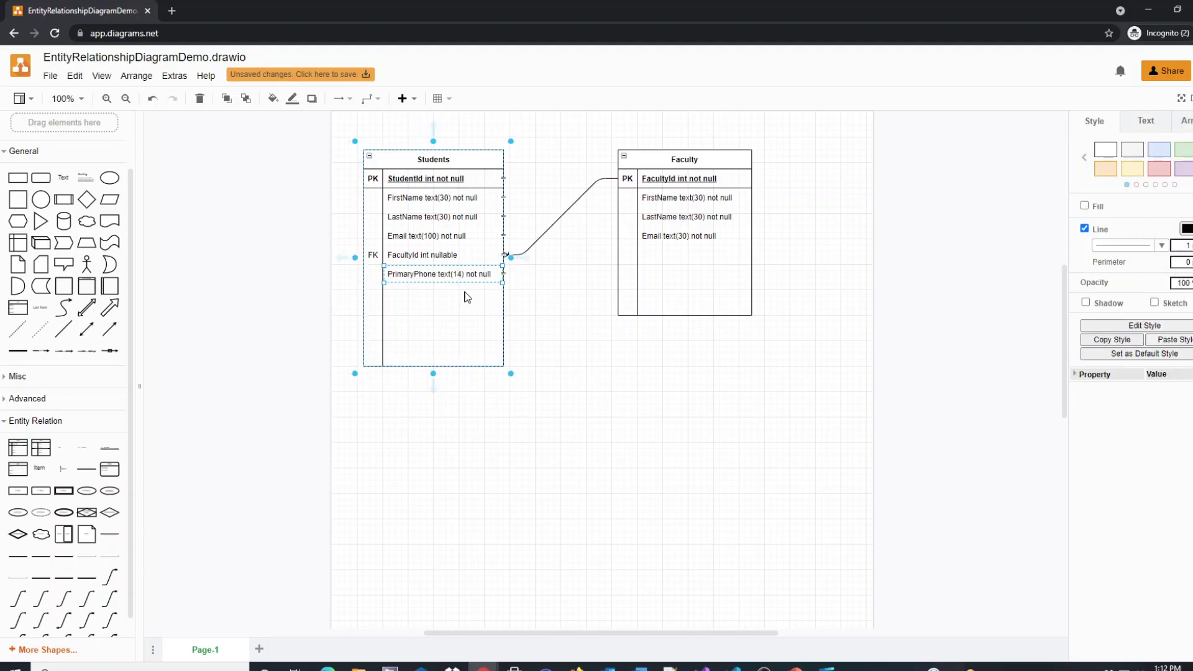
{"action": "left_click", "coordinate": [548, 396]}
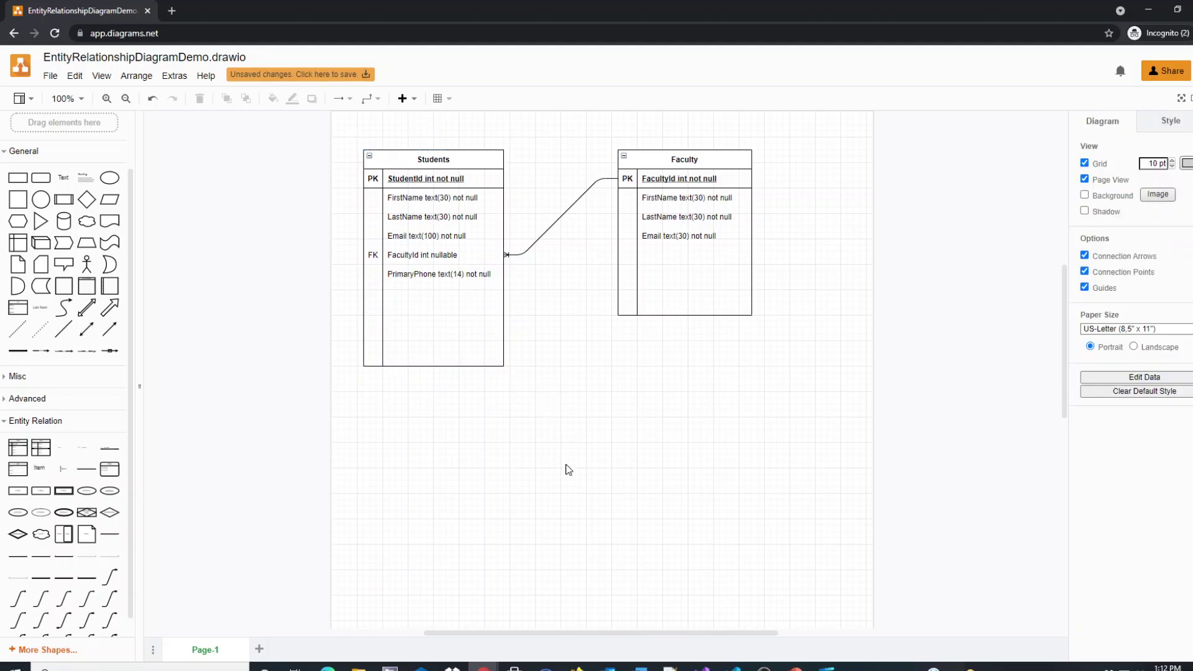
Select both tables with their relationship line and move them lower on the page.
{"action": "scroll", "coordinate": [565, 469], "scroll_direction": "up", "scroll_amount": 6}
{"action": "scroll", "coordinate": [623, 546], "scroll_direction": "down", "scroll_amount": 2}
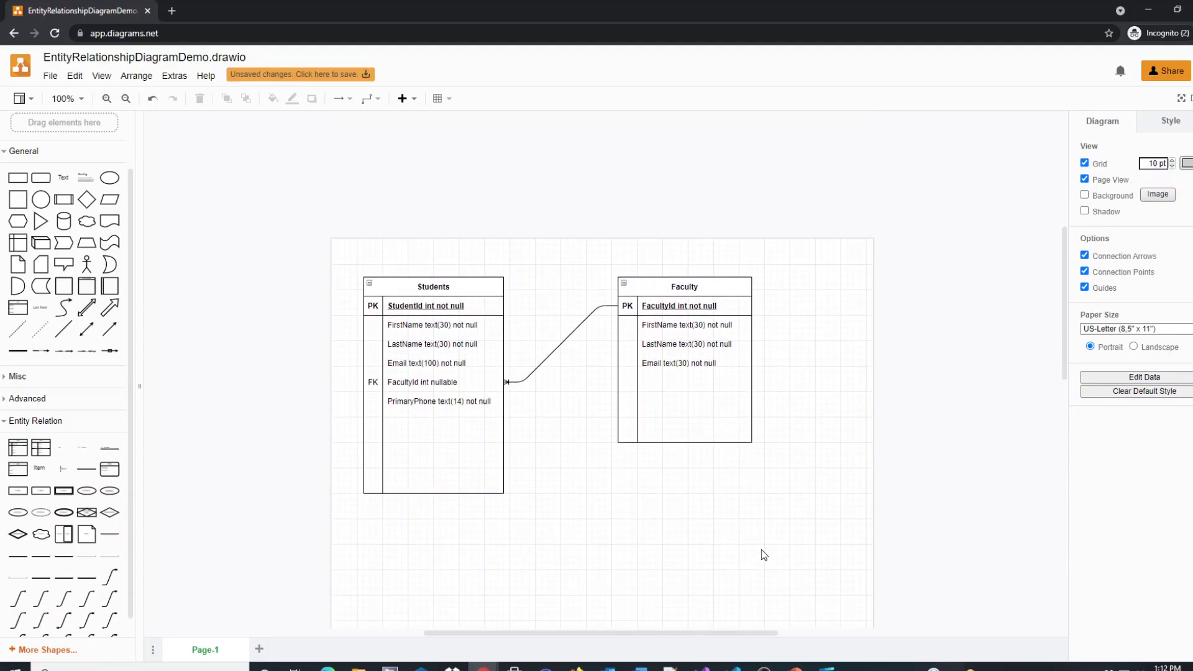
{"action": "left_click_drag", "start_coordinate": [762, 551], "coordinate": [481, 378]}
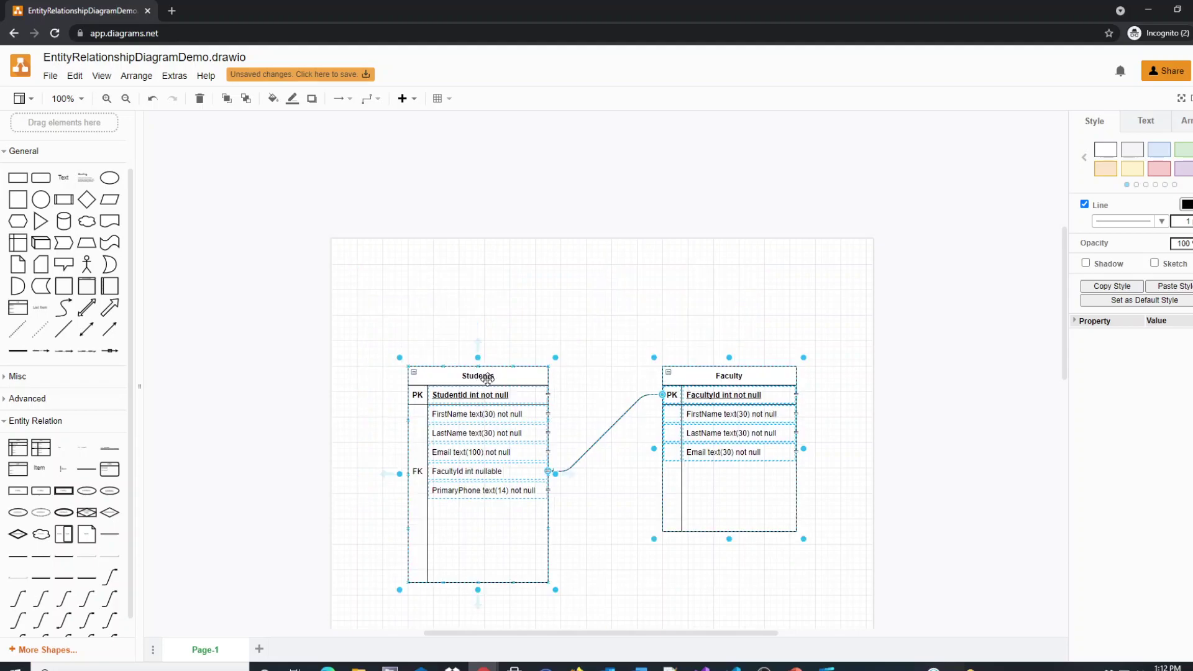
{"action": "left_click", "coordinate": [492, 326]}
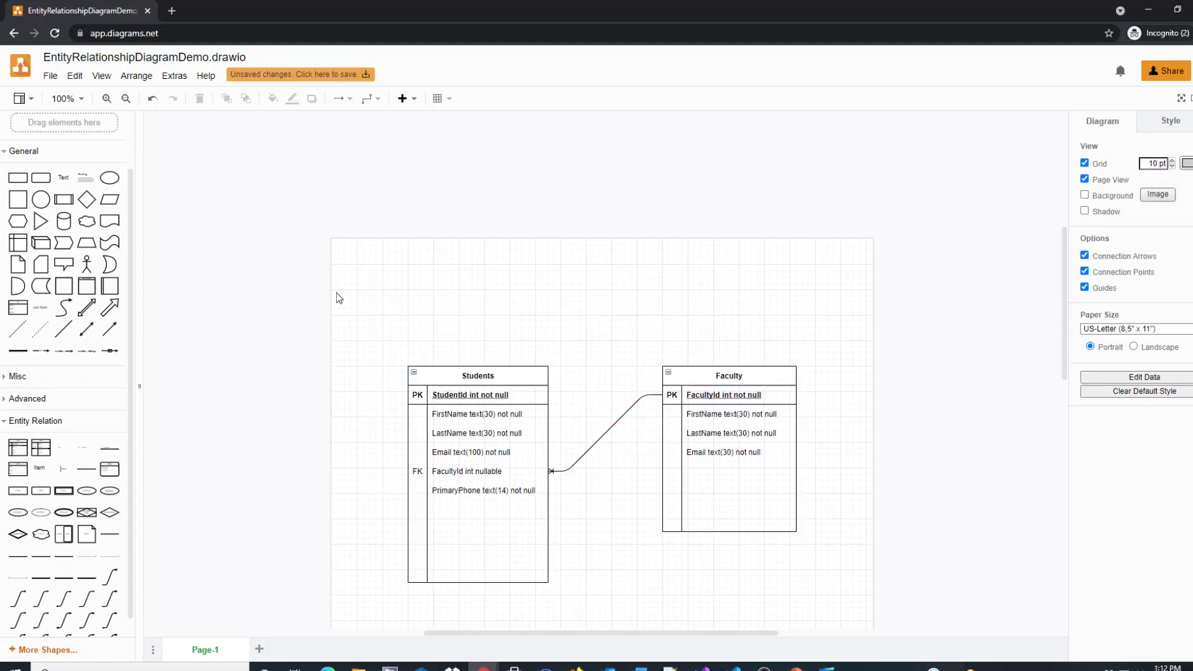
Add the title 'Demonstration Conceptual Entity Relationship Diagram' across the top at font size 17.
{"action": "left_click", "coordinate": [63, 177]}
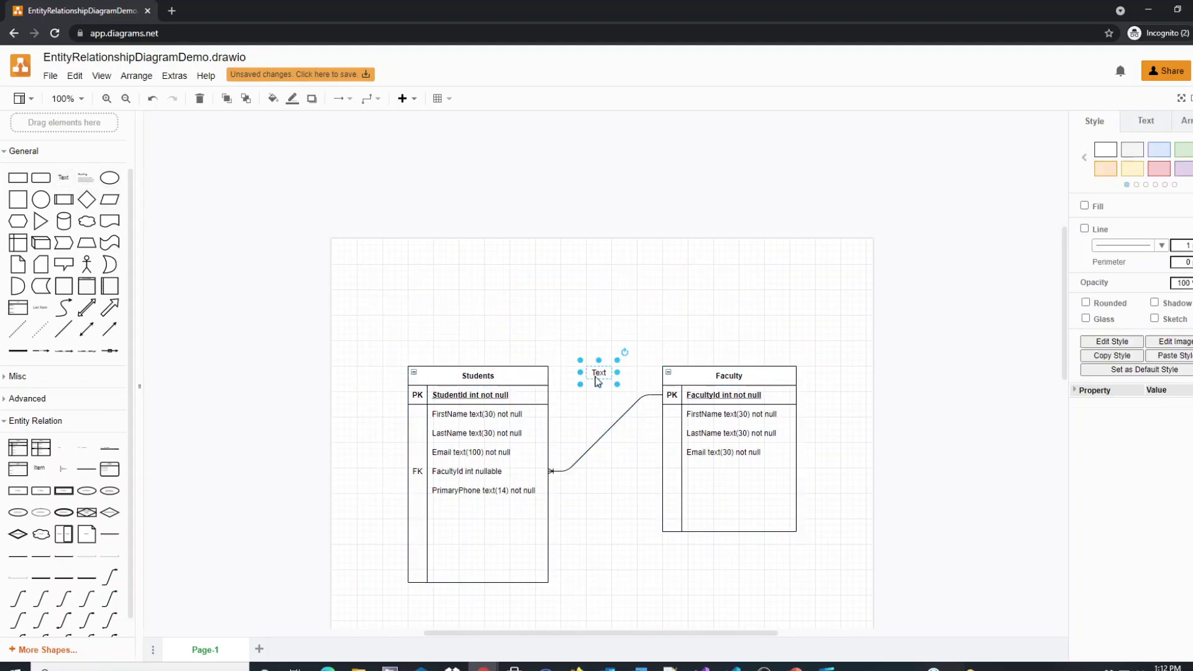
{"action": "left_click_drag", "start_coordinate": [596, 380], "coordinate": [793, 288]}
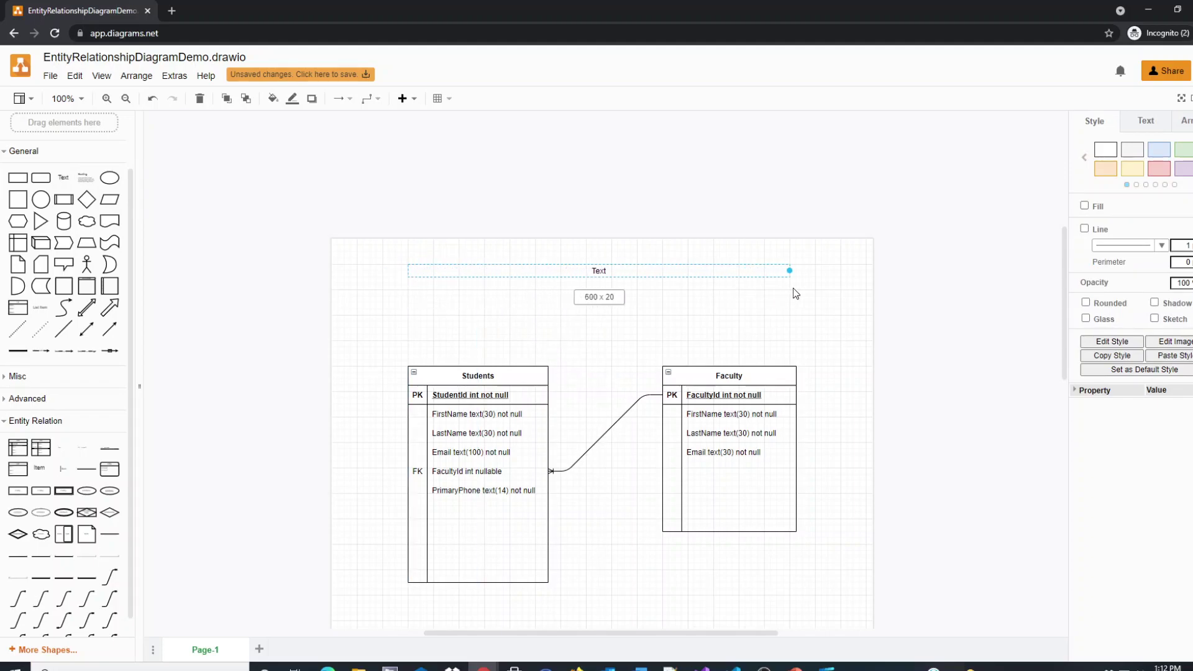
{"action": "double_click", "coordinate": [625, 273]}
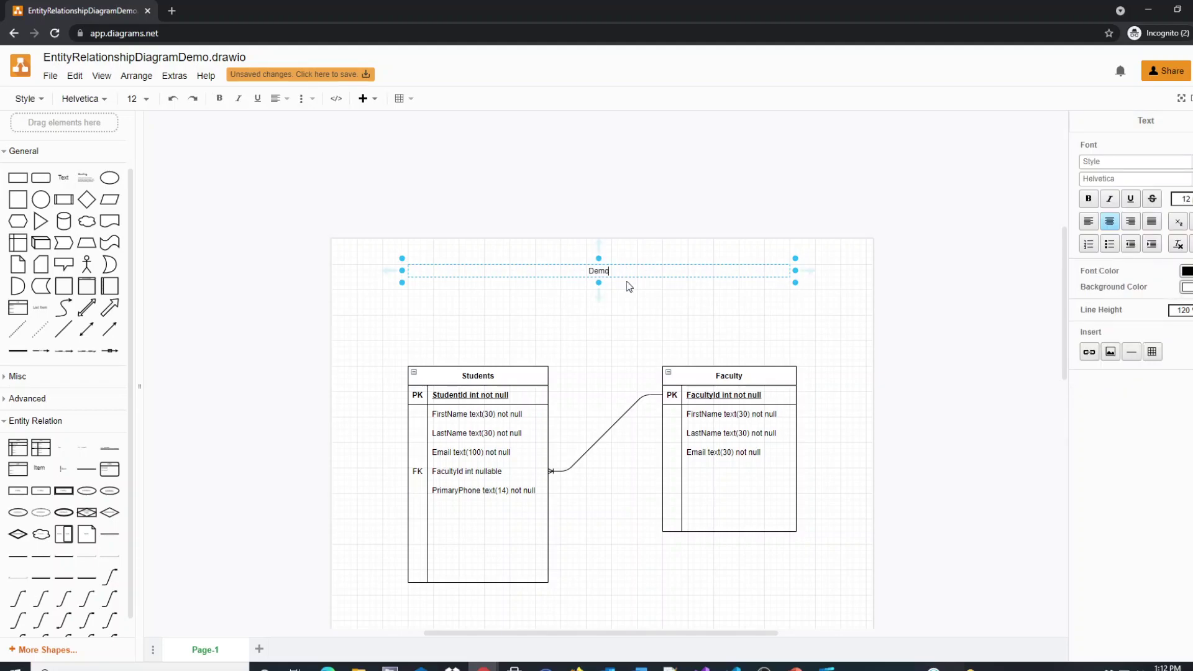
{"action": "type", "text": "Demonstration c"}
{"action": "key", "text": "BackSpace"}
{"action": "type", "text": "Conceptual Entity Relationship Diagram"}
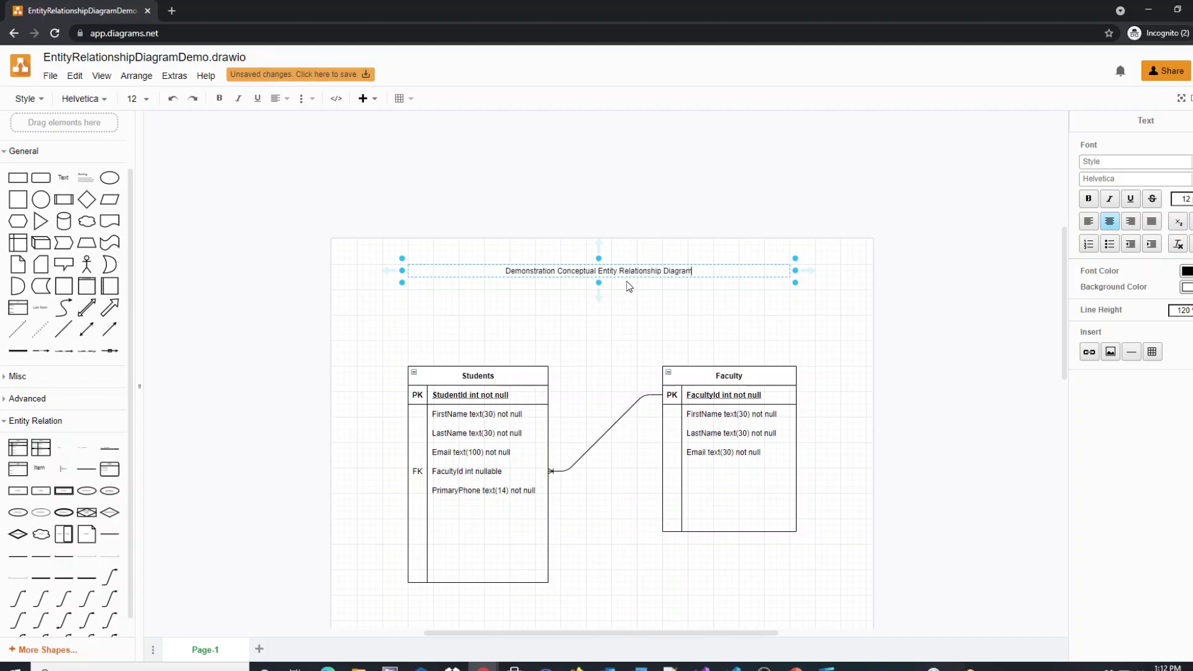
{"action": "key", "text": "ctrl+a"}
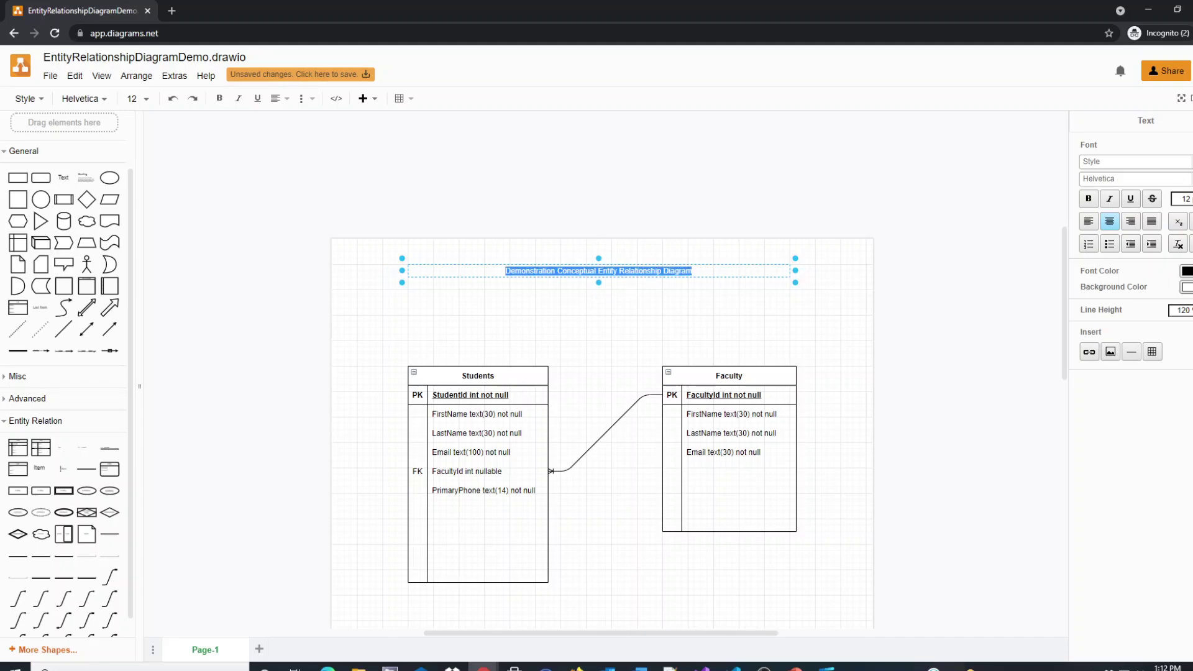
{"action": "key", "text": "Up"}
{"action": "key", "text": "Up"}
{"action": "key", "text": "Up"}
{"action": "key", "text": "Up"}
{"action": "key", "text": "Up"}
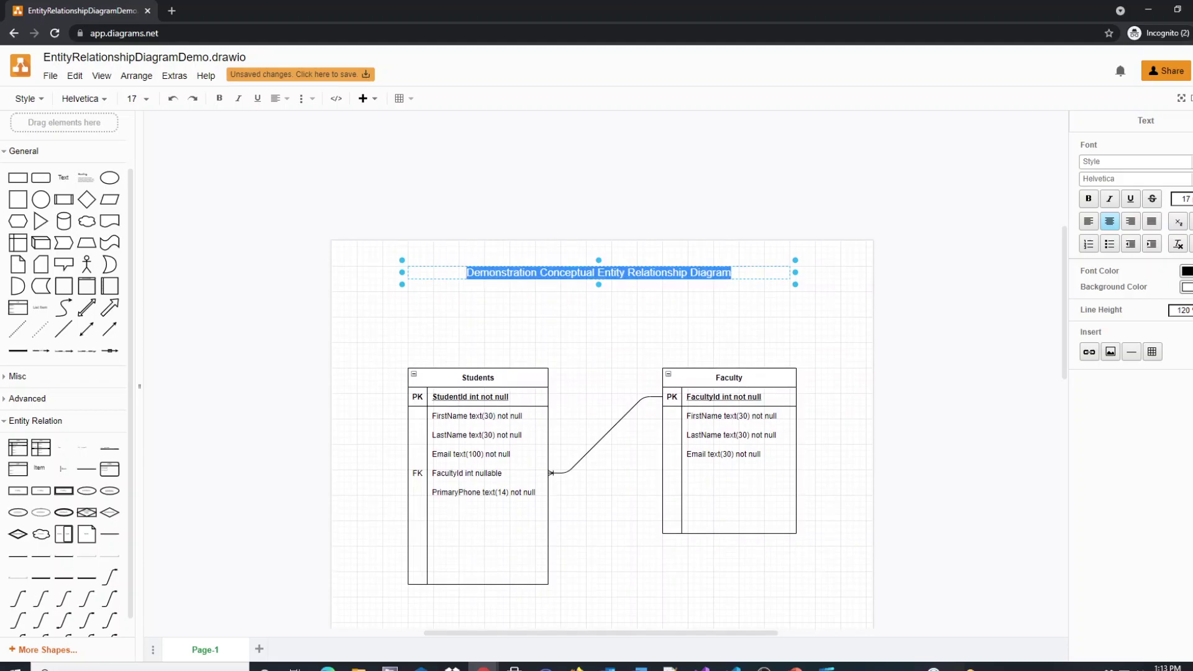
{"action": "left_click", "coordinate": [599, 319]}
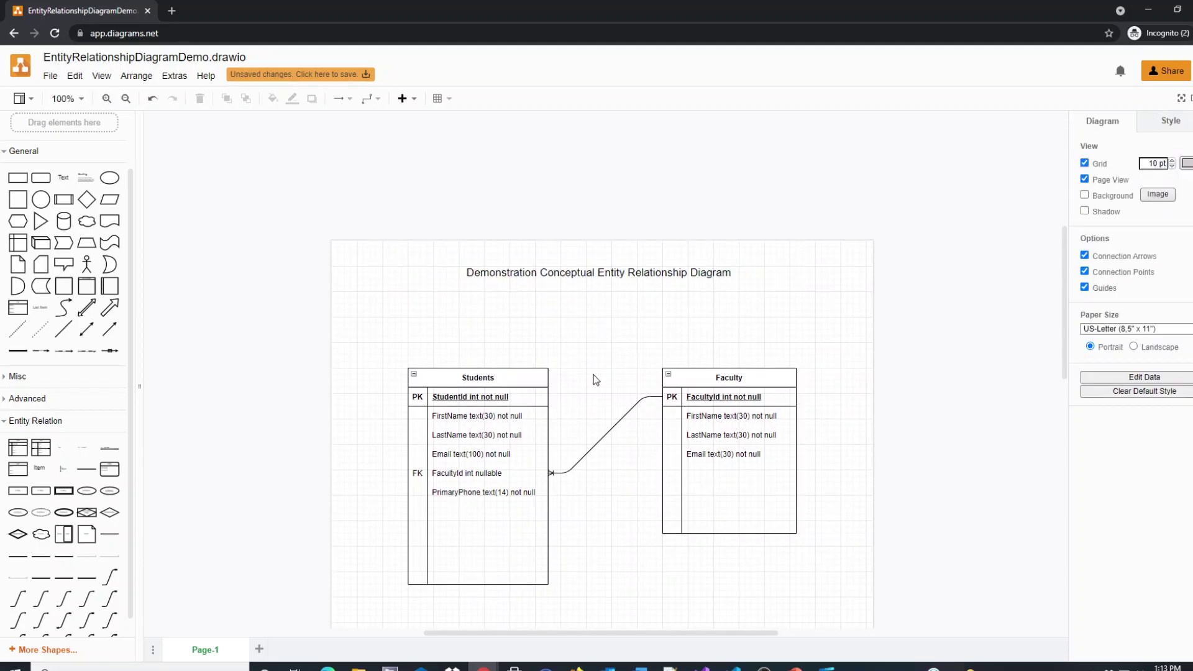
{"action": "scroll", "coordinate": [575, 323], "scroll_direction": "down", "scroll_amount": 2}
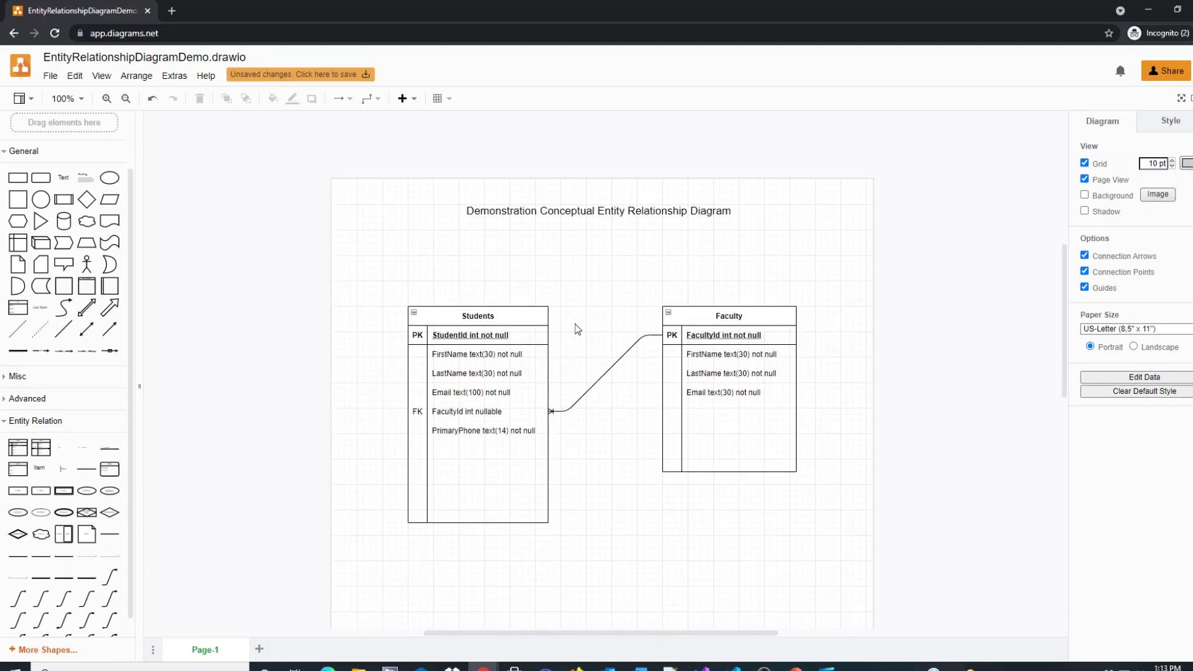